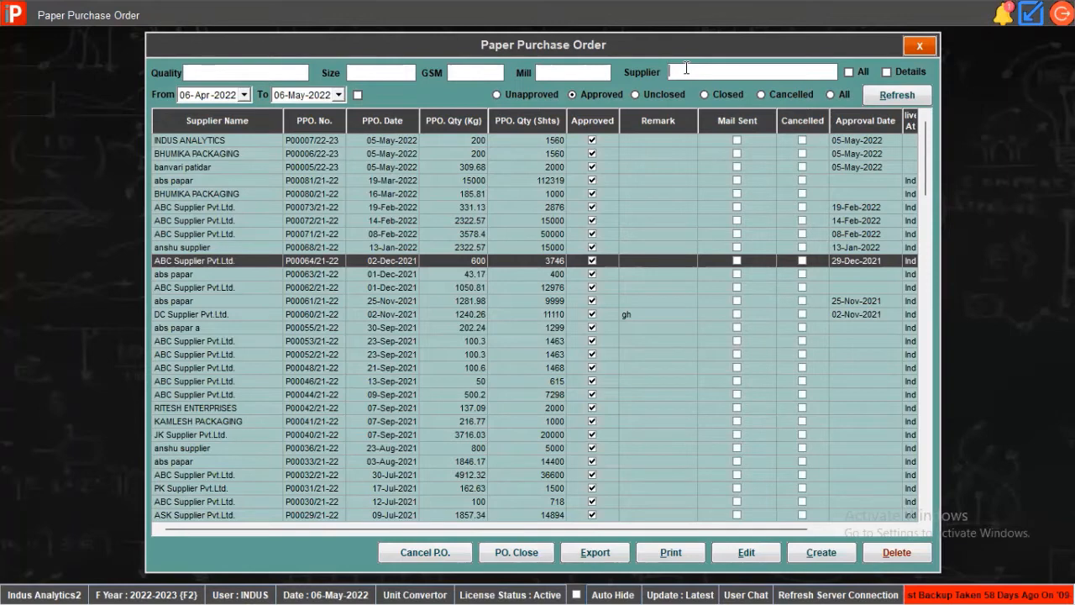
Filter the purchase order list to dates from 01-Apr-2022 to 07-May-2022 and show orders of all statuses.
{"action": "left_click", "coordinate": [409, 199]}
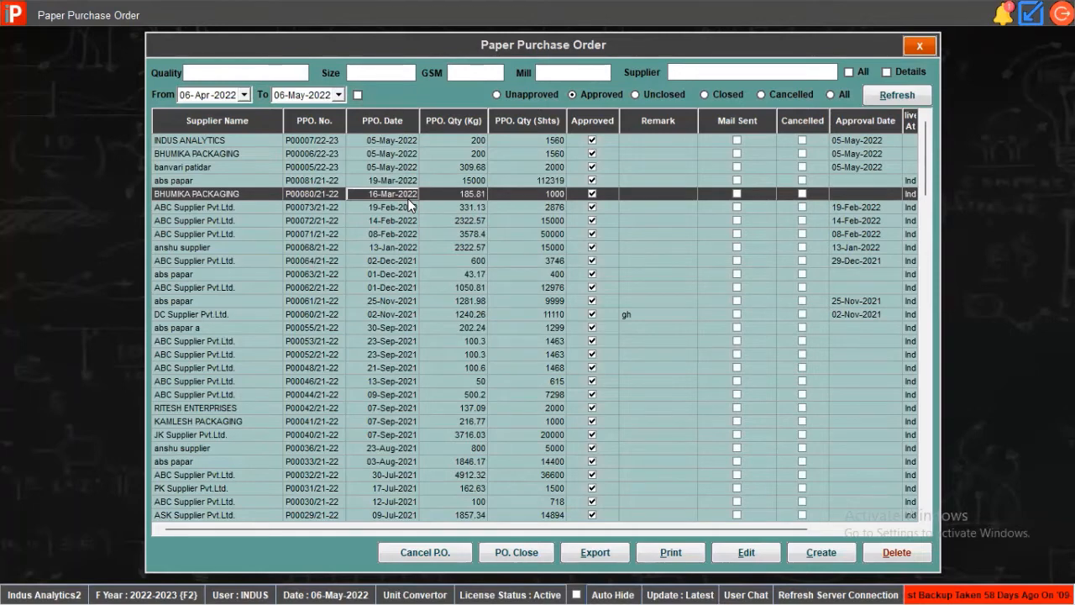
{"action": "left_click", "coordinate": [356, 95]}
{"action": "left_click", "coordinate": [244, 95]}
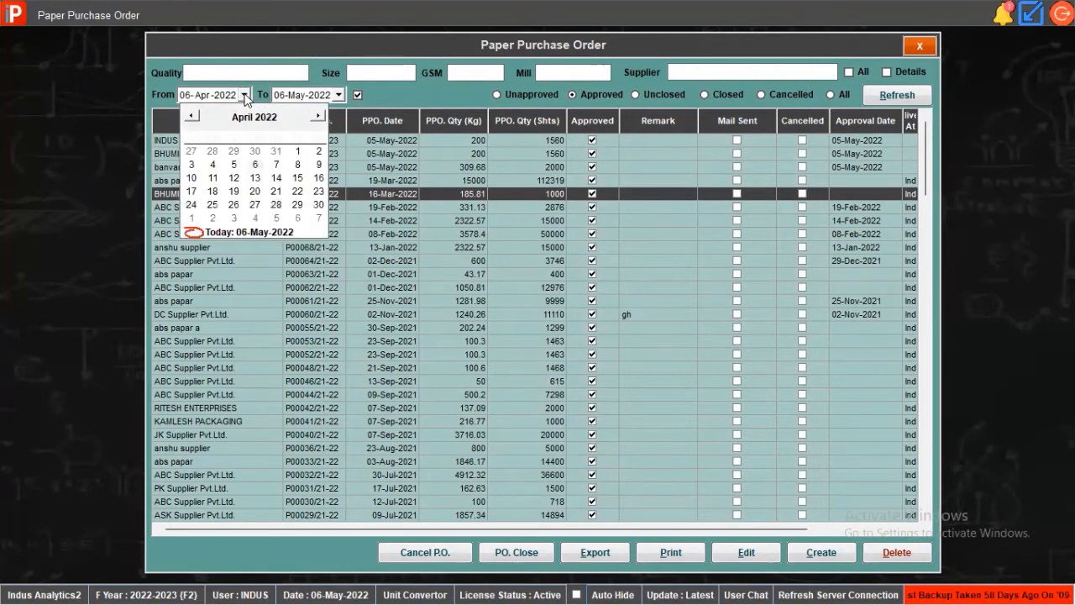
{"action": "left_click", "coordinate": [298, 151]}
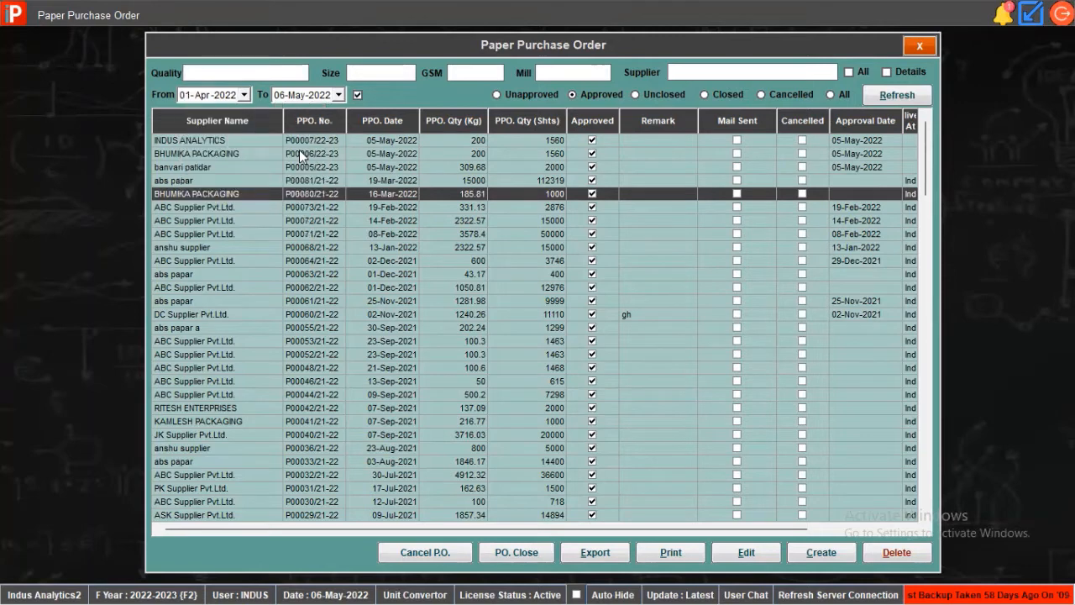
{"action": "left_click", "coordinate": [338, 95]}
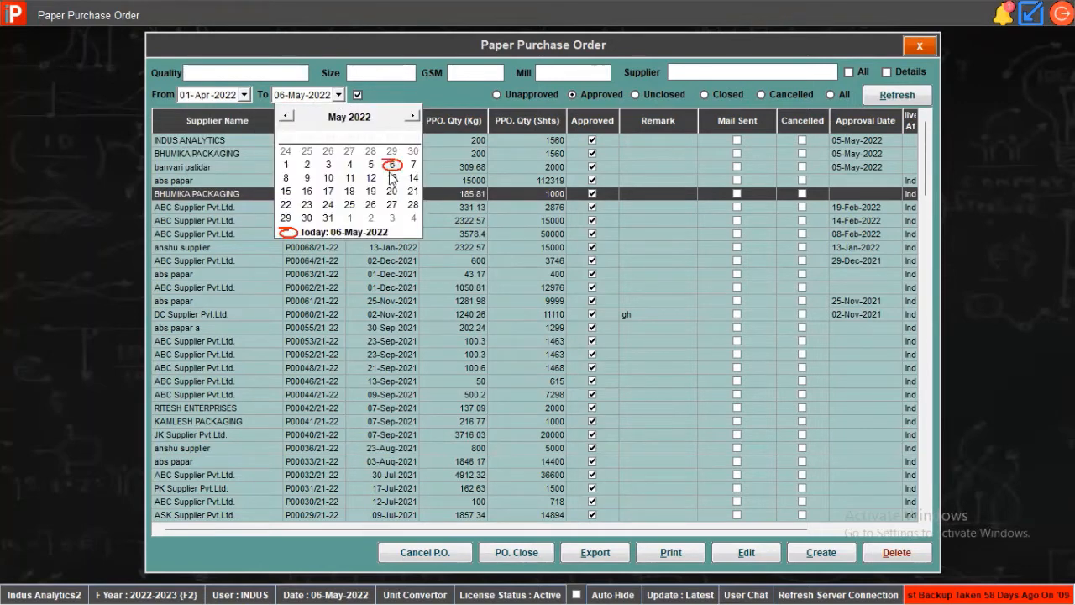
{"action": "left_click", "coordinate": [412, 165]}
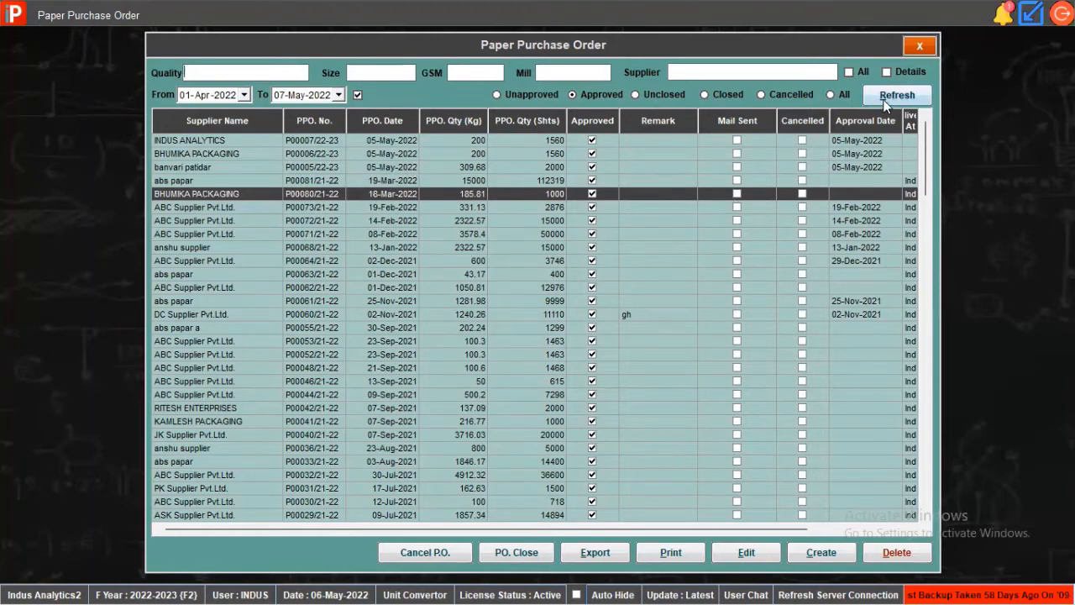
{"action": "left_click", "coordinate": [861, 95]}
{"action": "left_click", "coordinate": [881, 97]}
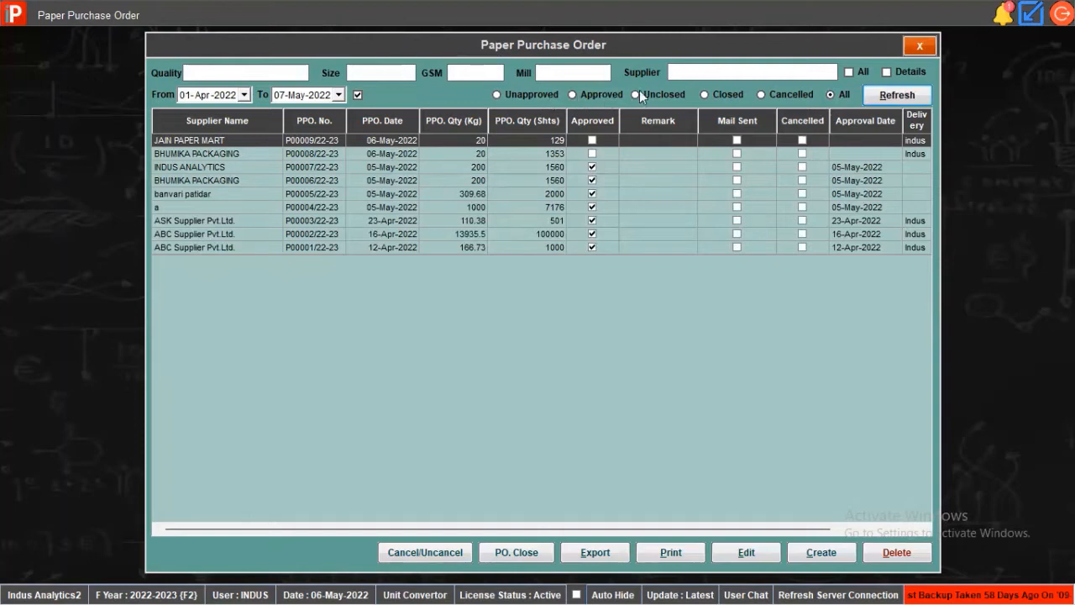
{"action": "left_click", "coordinate": [838, 92]}
Create a new paper purchase order and open its list of pending requisitions.
{"action": "left_click", "coordinate": [853, 562]}
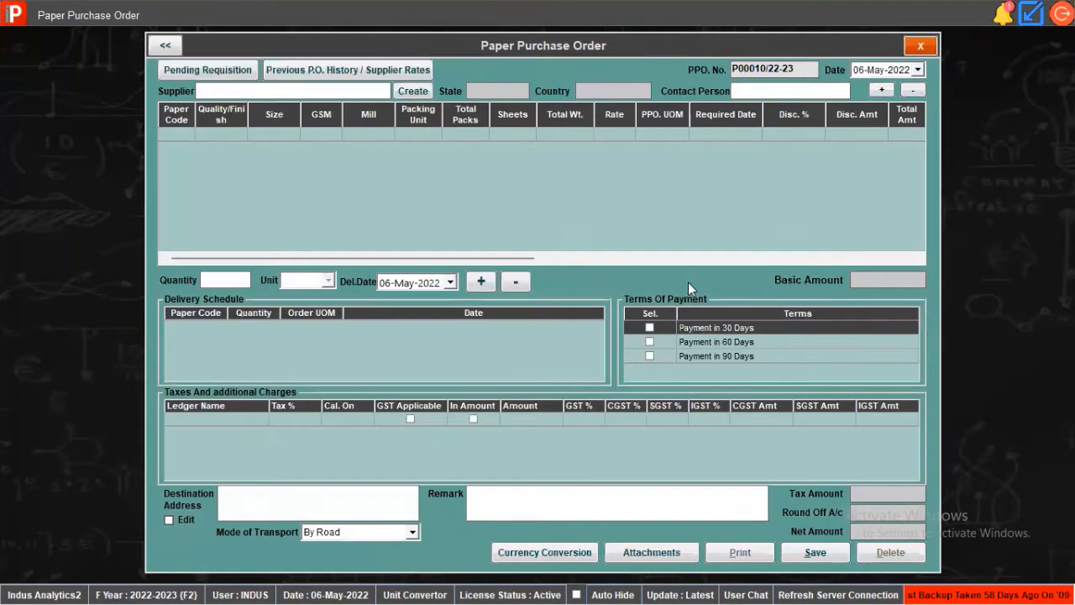
{"action": "left_click", "coordinate": [526, 137]}
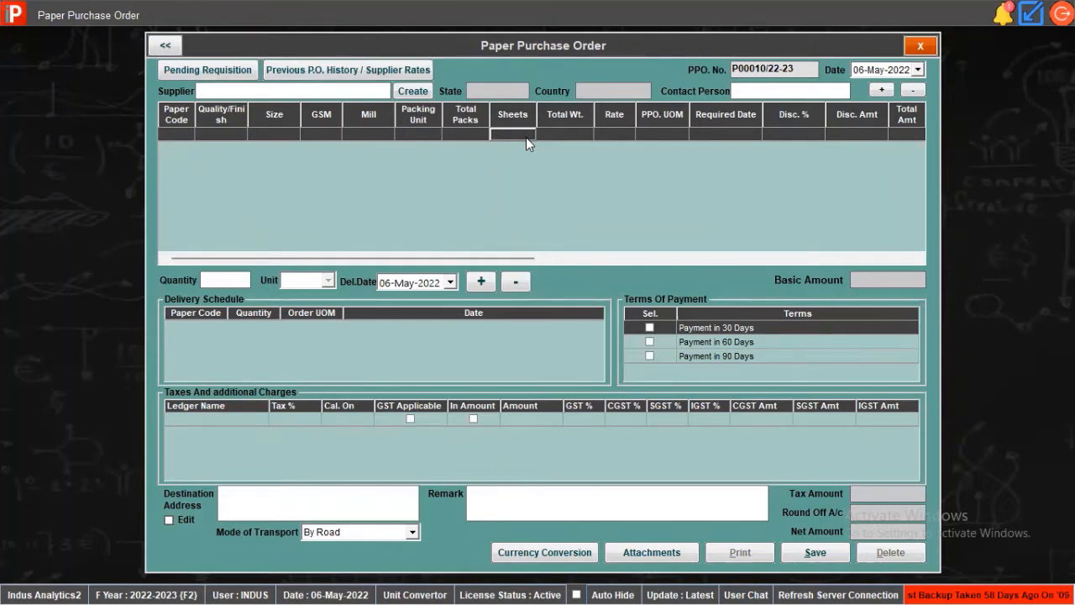
{"action": "left_click", "coordinate": [223, 74]}
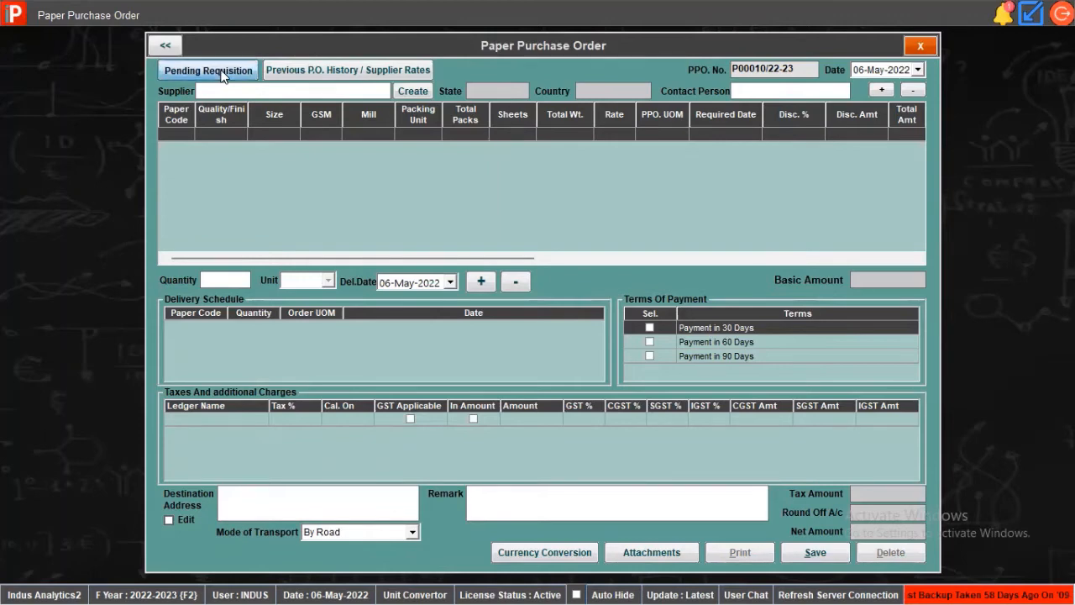
Examine the pending paper requisitions and the quality, size, GSM, mill and finish search filters.
{"action": "left_click", "coordinate": [243, 264]}
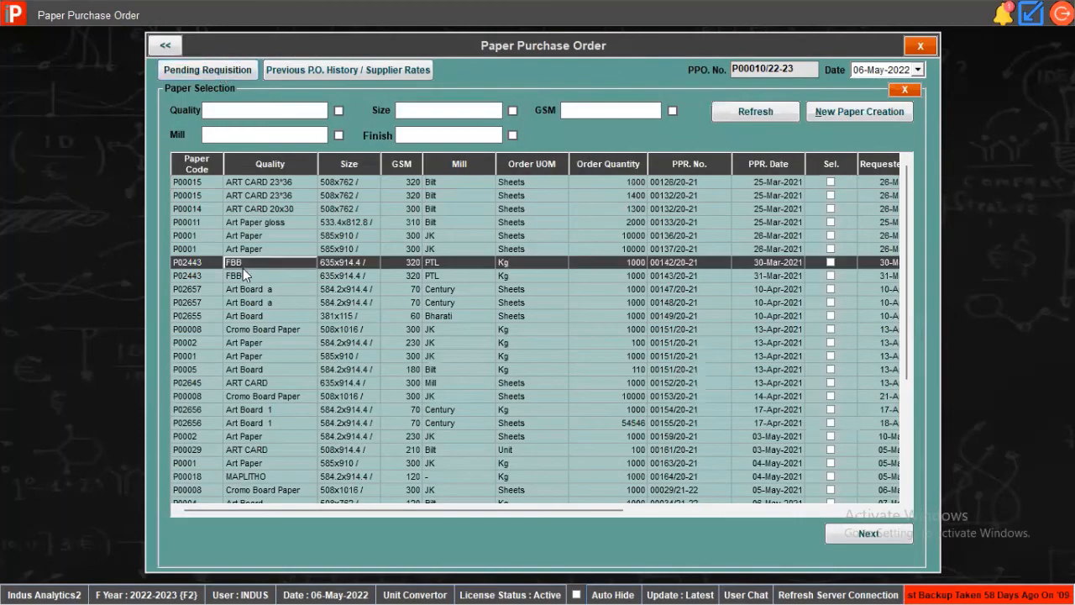
{"action": "left_click", "coordinate": [244, 345]}
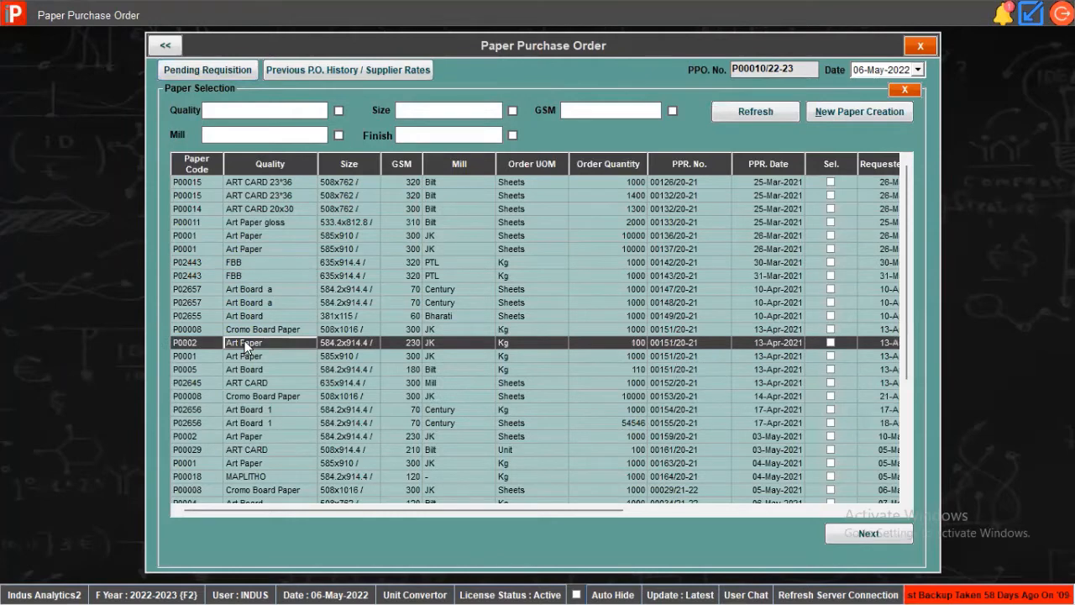
{"action": "left_click", "coordinate": [251, 367]}
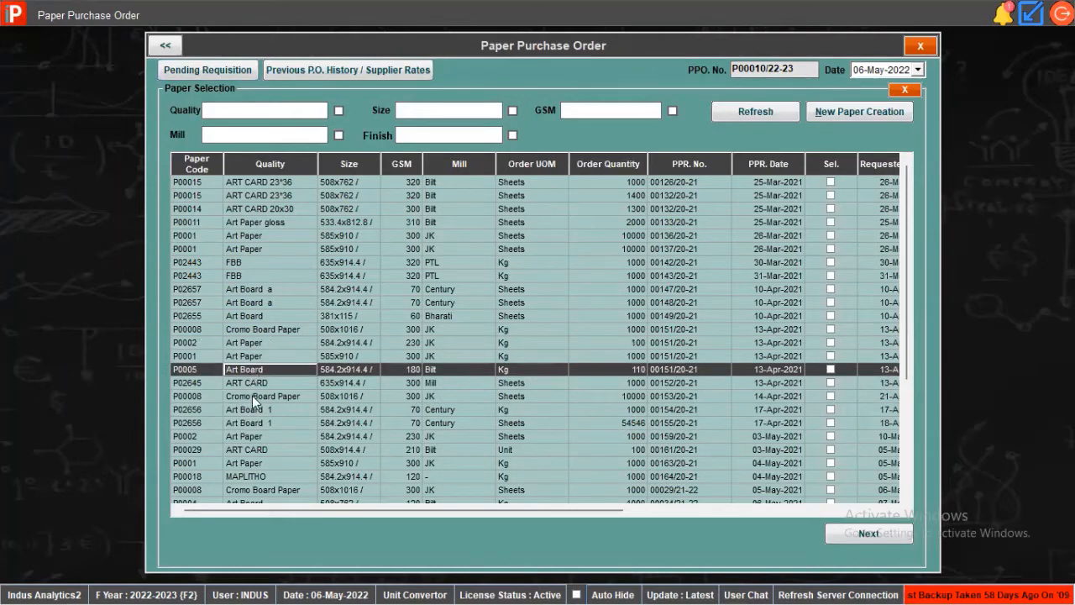
{"action": "left_click", "coordinate": [252, 396]}
{"action": "left_click", "coordinate": [263, 423]}
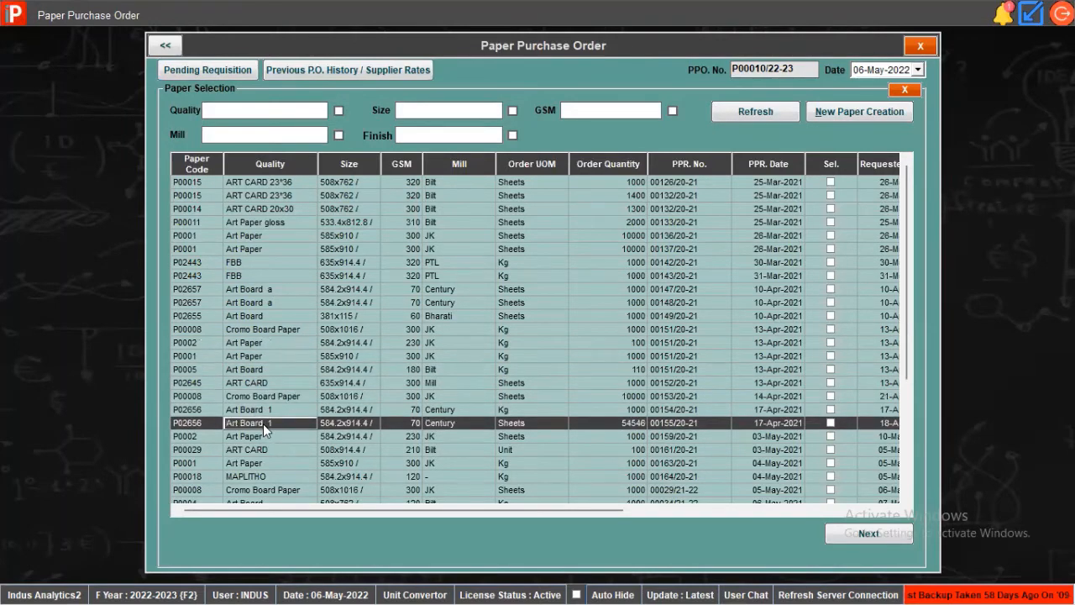
{"action": "left_click", "coordinate": [268, 290]}
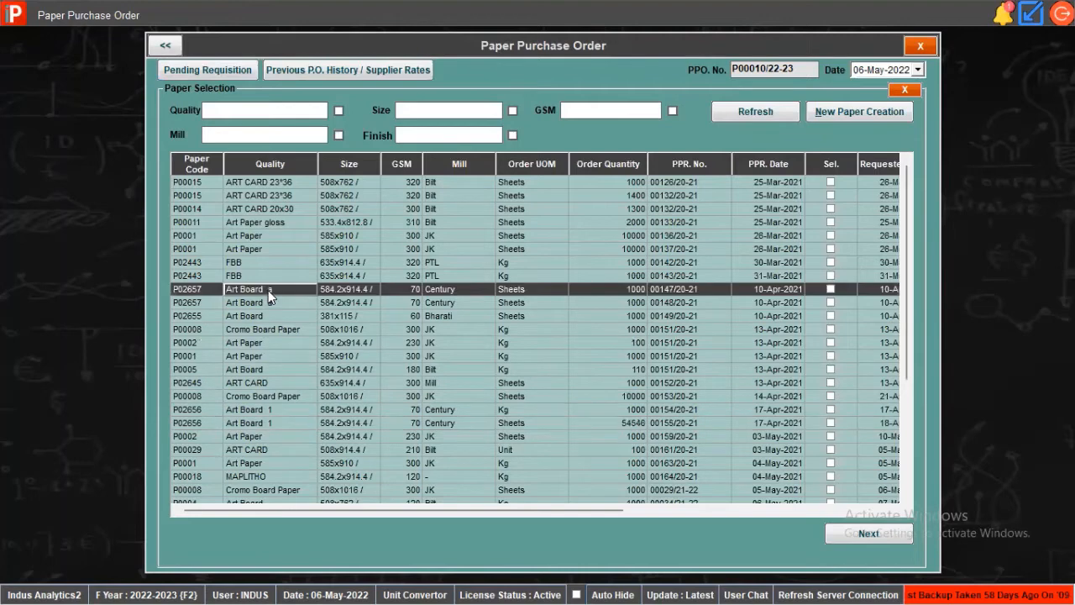
{"action": "left_click", "coordinate": [217, 115]}
{"action": "left_click", "coordinate": [408, 106]}
{"action": "left_click", "coordinate": [581, 106]}
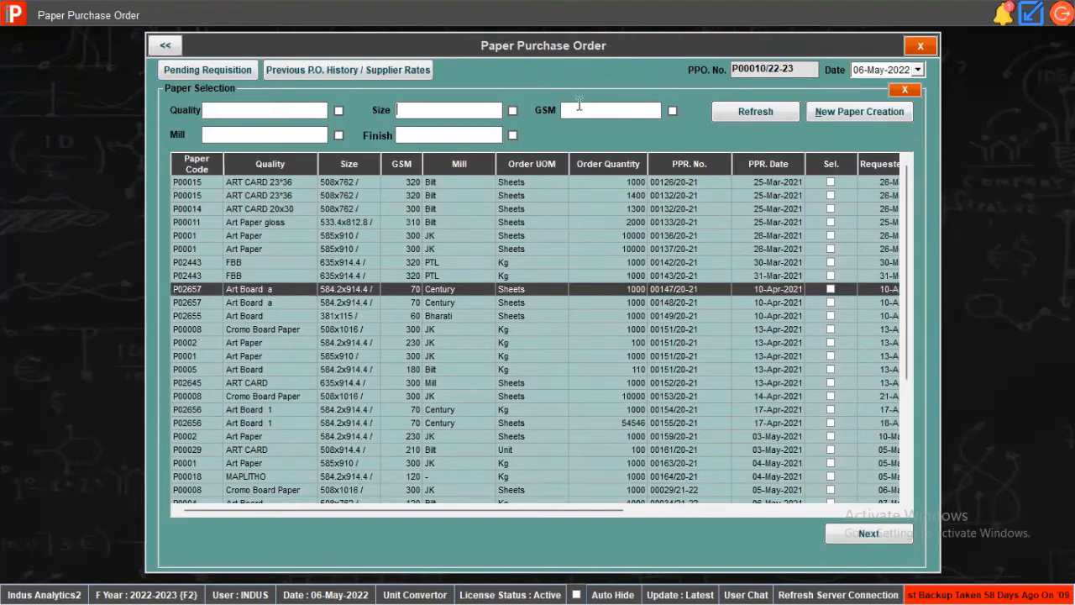
{"action": "left_click", "coordinate": [284, 134]}
{"action": "left_click", "coordinate": [409, 131]}
Sort the requisitions by PPR date, newest first, and add the 100 GSM Art Board 20x30 requisition (P00012) to the order.
{"action": "left_click", "coordinate": [778, 161]}
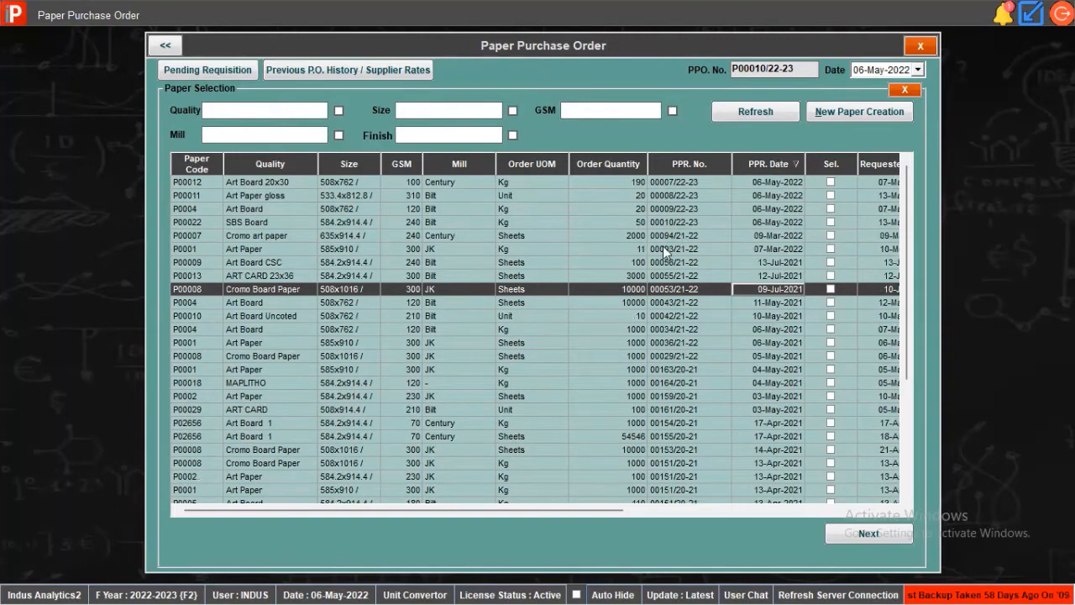
{"action": "left_click", "coordinate": [644, 209]}
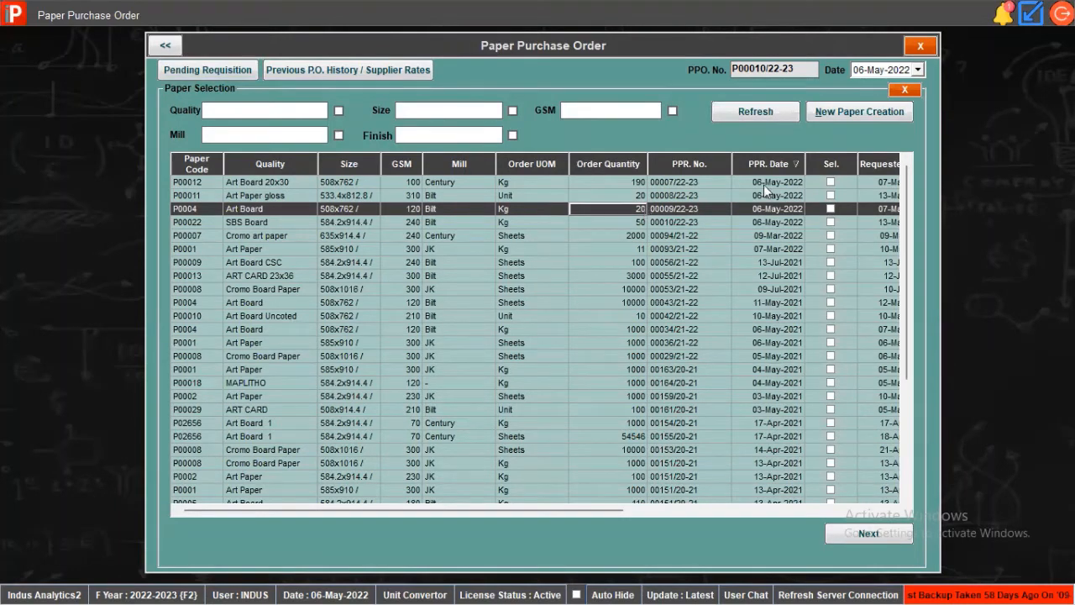
{"action": "left_click", "coordinate": [830, 183]}
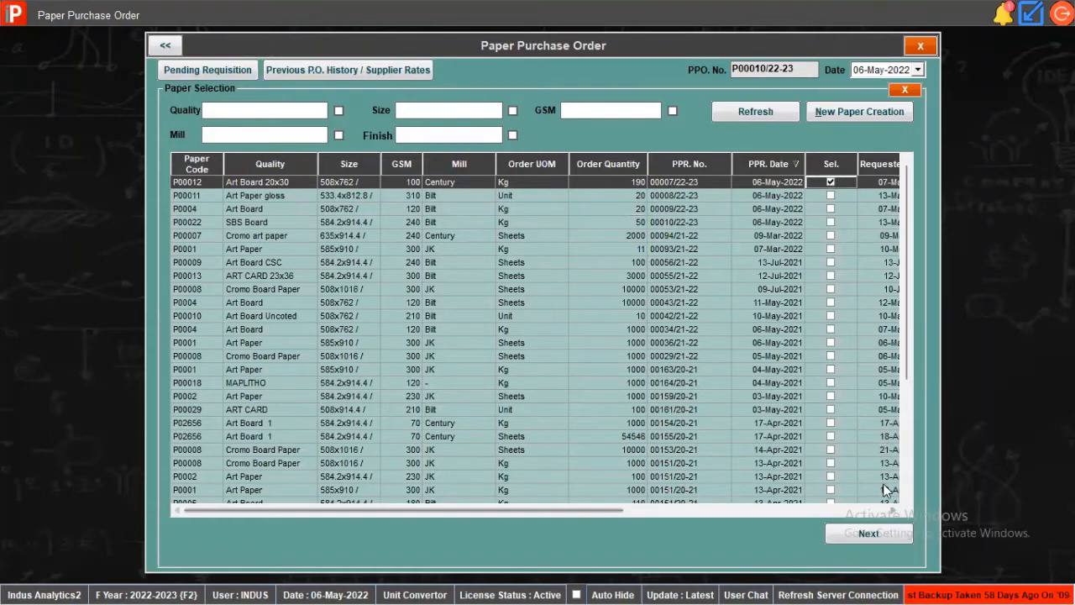
{"action": "left_click", "coordinate": [870, 533]}
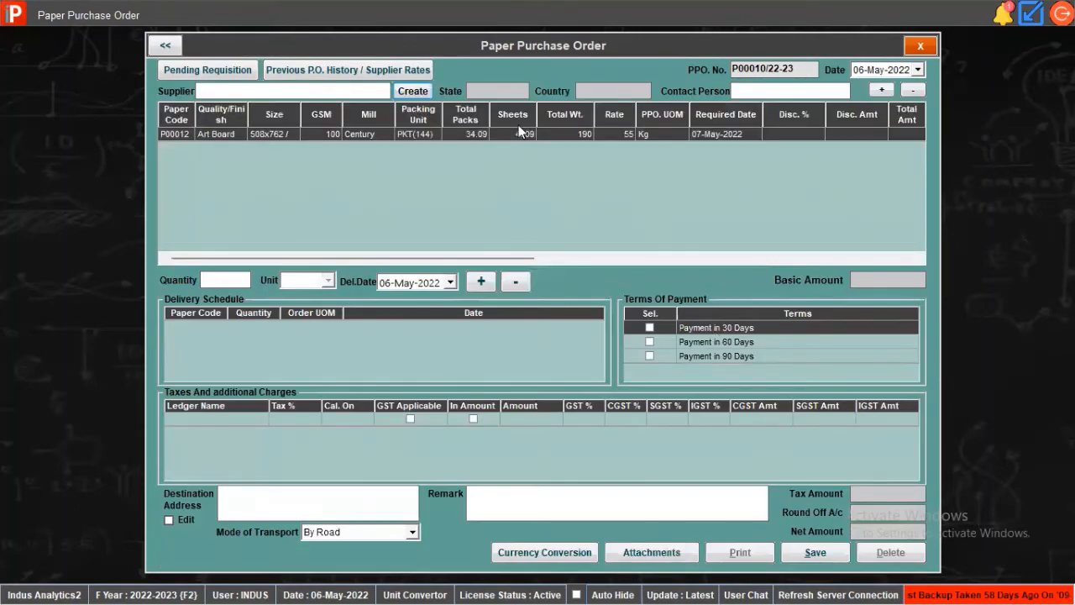
Set the purchase order's supplier to BHUMIKA PACKAGING.
{"action": "left_click", "coordinate": [513, 135]}
{"action": "left_click", "coordinate": [551, 135]}
{"action": "left_click", "coordinate": [220, 91]}
{"action": "type", "text": "a"}
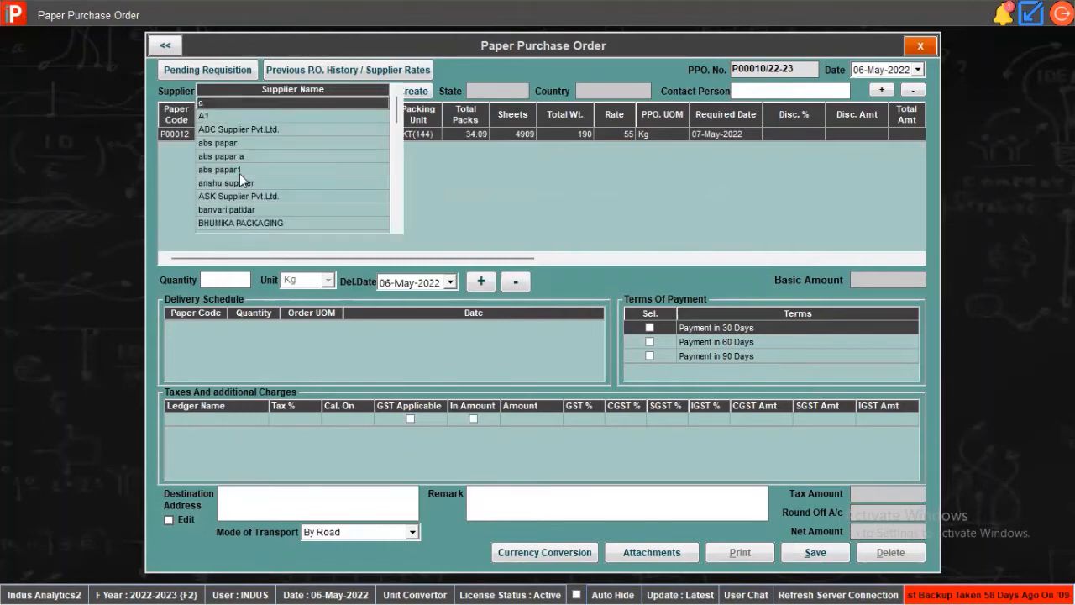
{"action": "left_click", "coordinate": [251, 224]}
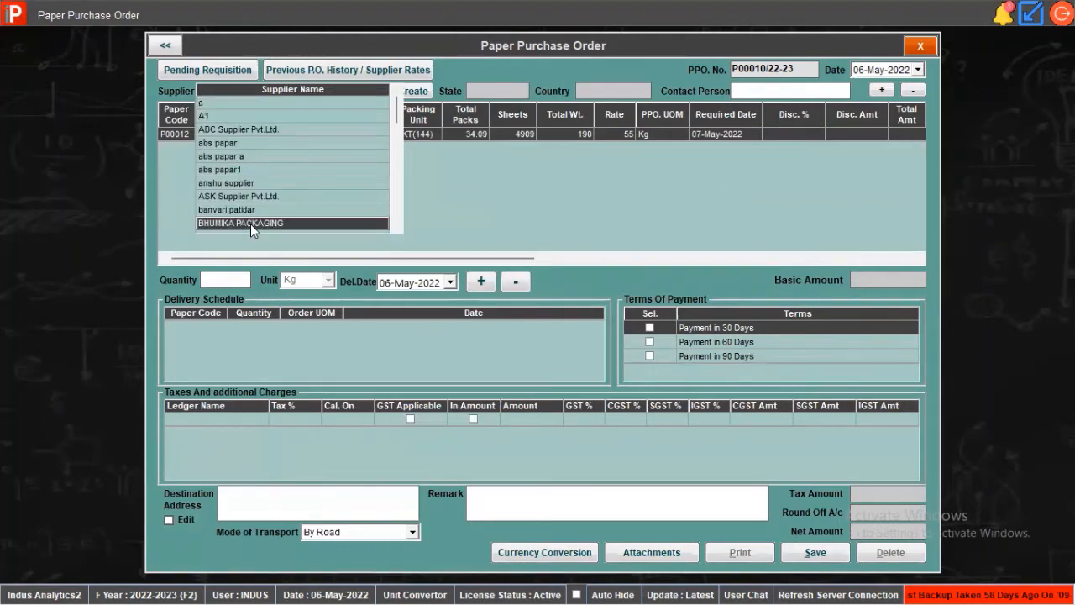
{"action": "left_click", "coordinate": [250, 223]}
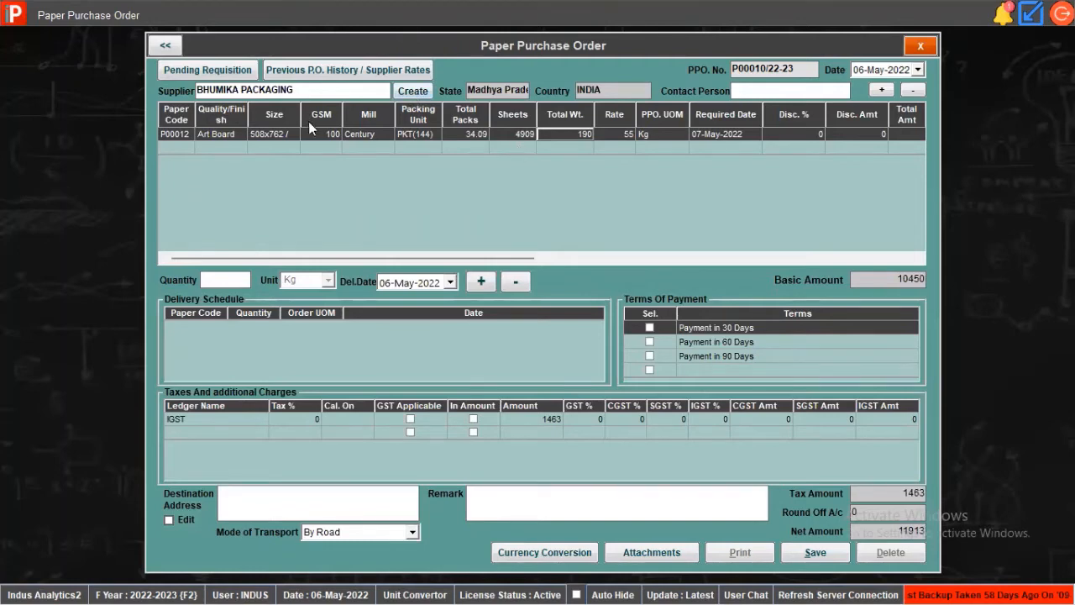
Review the Art Board line's GSM, mill, total packs, rate, order unit and discount fields.
{"action": "left_click", "coordinate": [326, 136]}
{"action": "left_click", "coordinate": [367, 135]}
{"action": "left_click", "coordinate": [455, 137]}
{"action": "left_click", "coordinate": [622, 135]}
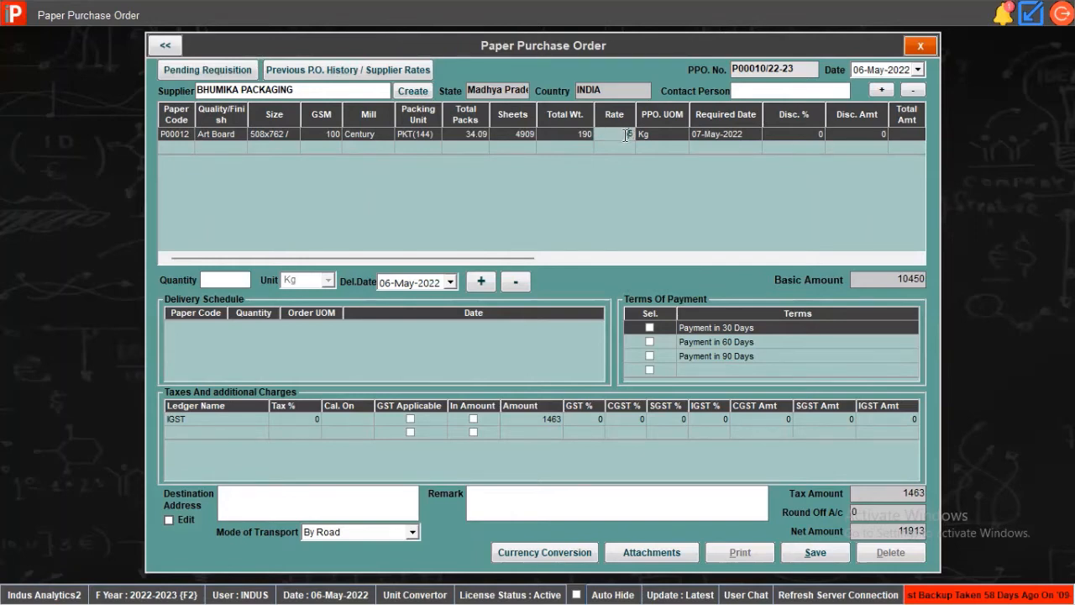
{"action": "double_click", "coordinate": [624, 135]}
{"action": "left_click", "coordinate": [684, 141]}
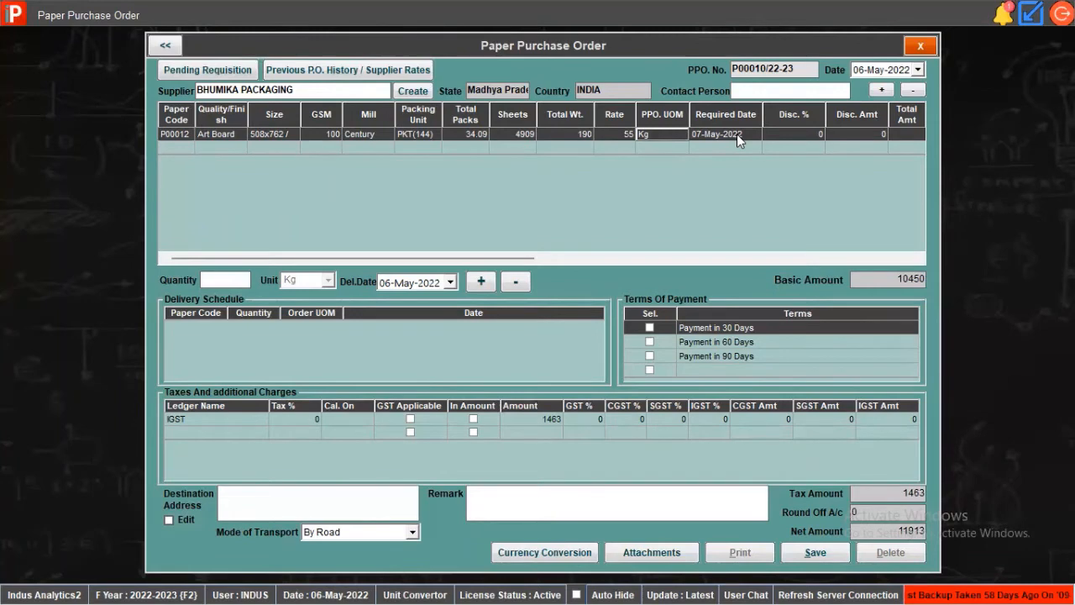
{"action": "left_click", "coordinate": [797, 136]}
{"action": "left_click", "coordinate": [847, 135]}
Examine the Art Board line's CGST, SGST and IGST amounts and its tolerance percentage.
{"action": "left_click", "coordinate": [920, 259]}
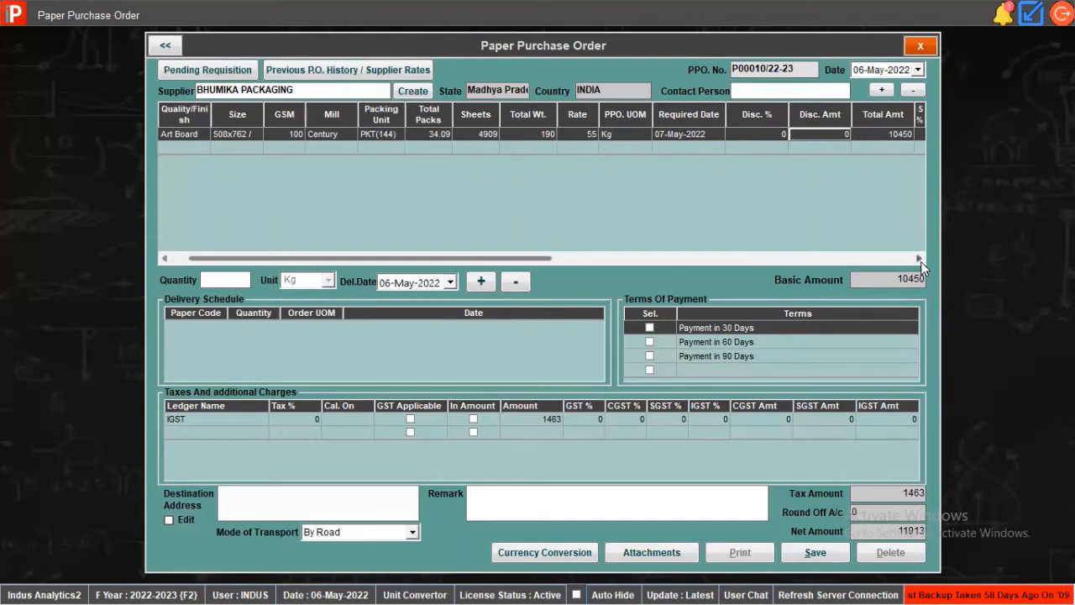
{"action": "left_click", "coordinate": [921, 259]}
{"action": "left_click", "coordinate": [921, 259]}
{"action": "left_click", "coordinate": [921, 259]}
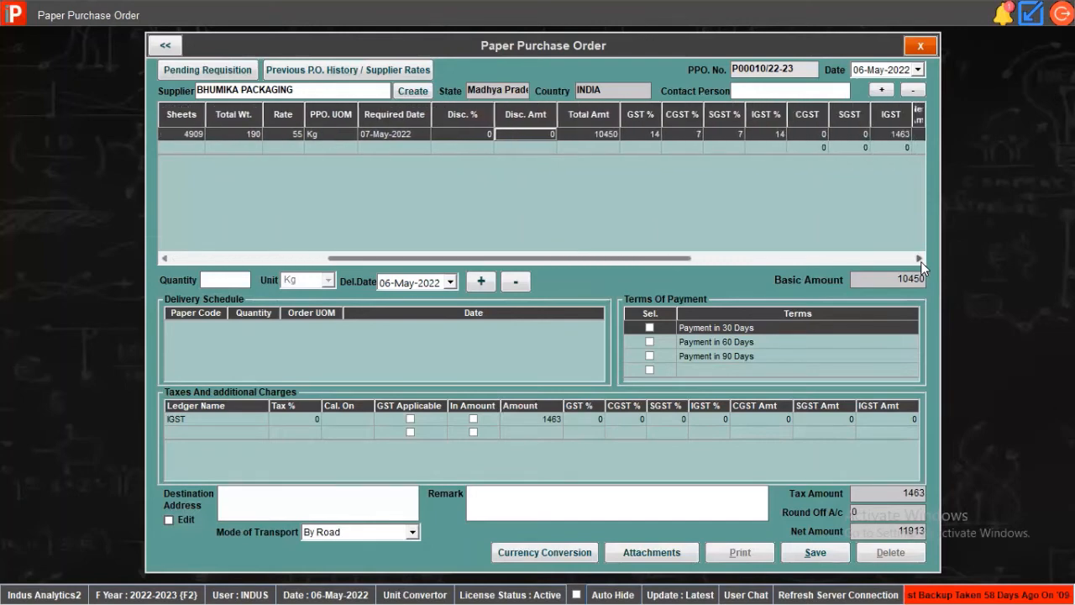
{"action": "left_click", "coordinate": [920, 260]}
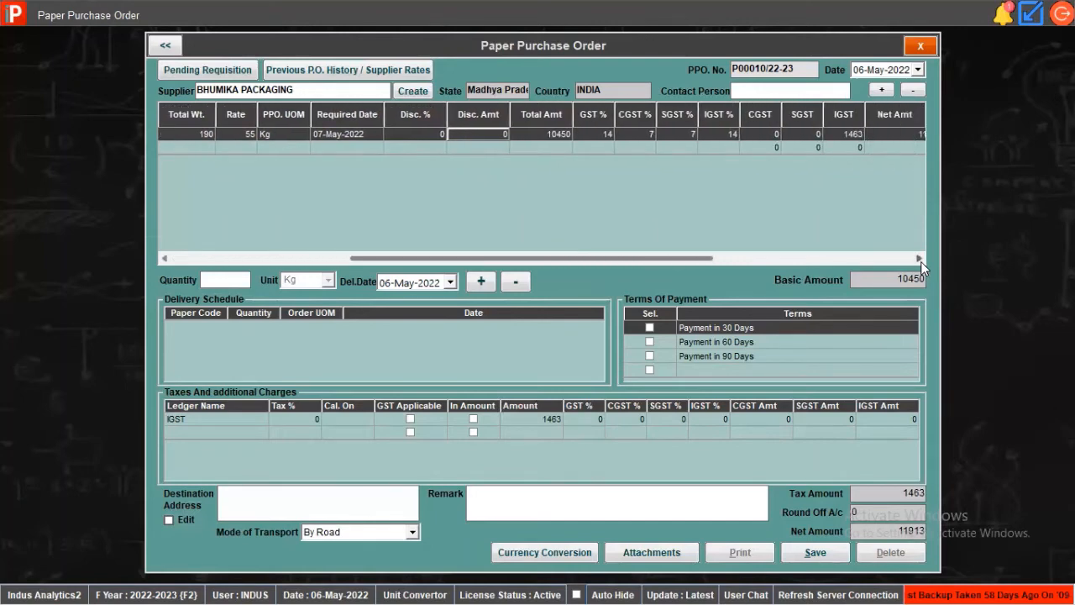
{"action": "left_click", "coordinate": [775, 132]}
{"action": "left_click", "coordinate": [795, 132]}
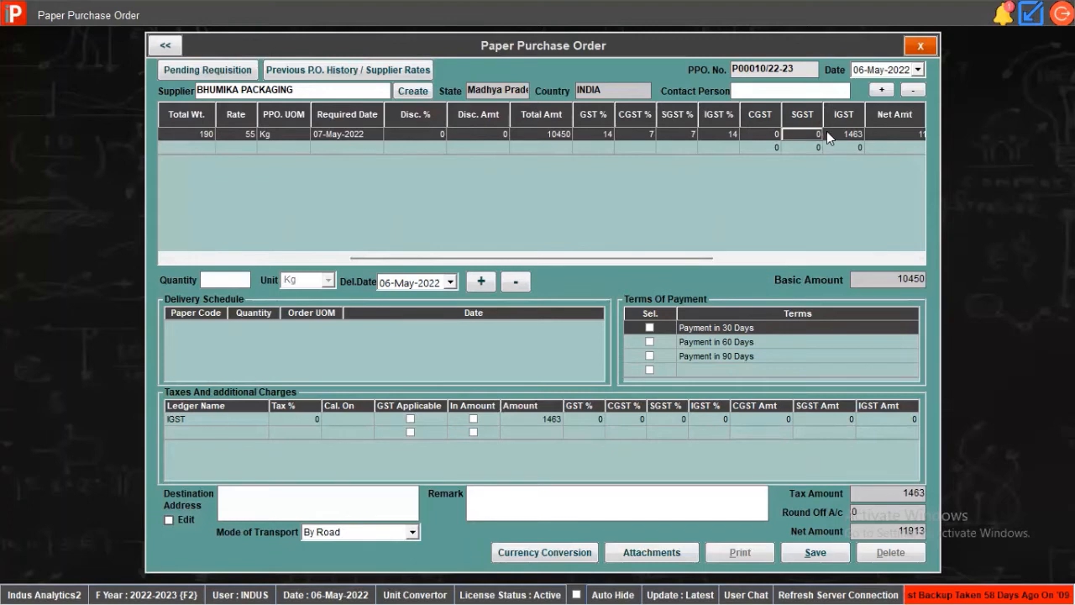
{"action": "left_click", "coordinate": [826, 132]}
{"action": "left_click", "coordinate": [920, 257]}
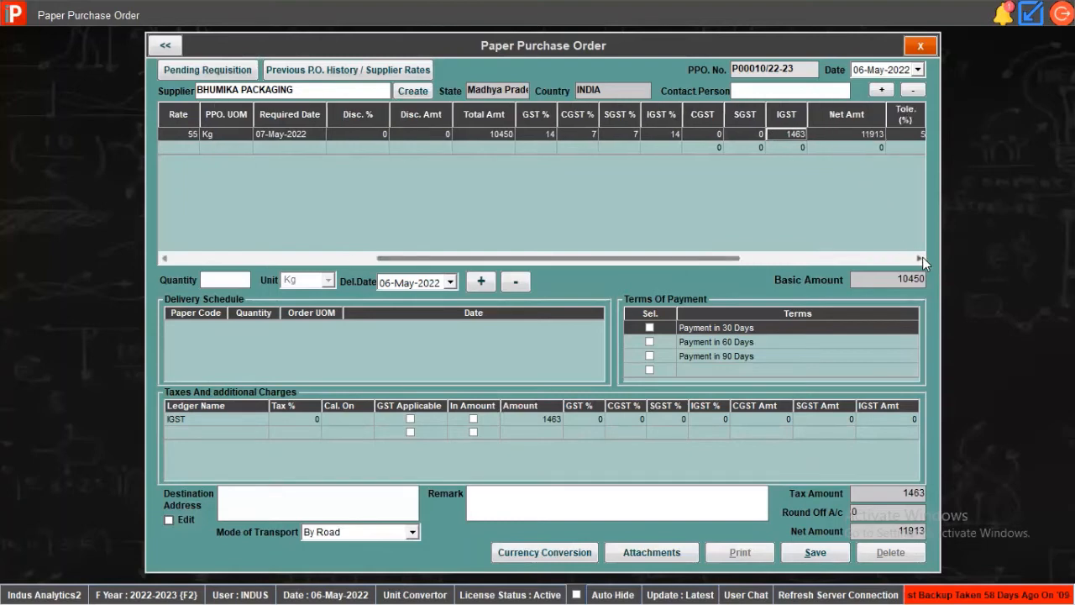
{"action": "left_click", "coordinate": [921, 258]}
{"action": "left_click", "coordinate": [920, 257]}
{"action": "left_click", "coordinate": [922, 258]}
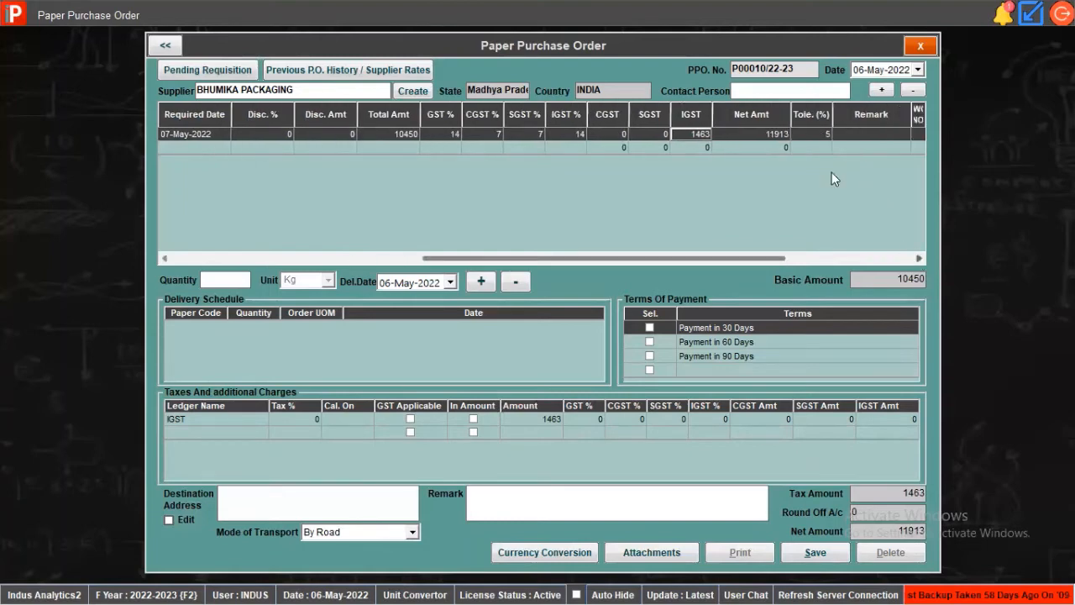
{"action": "left_click", "coordinate": [801, 134]}
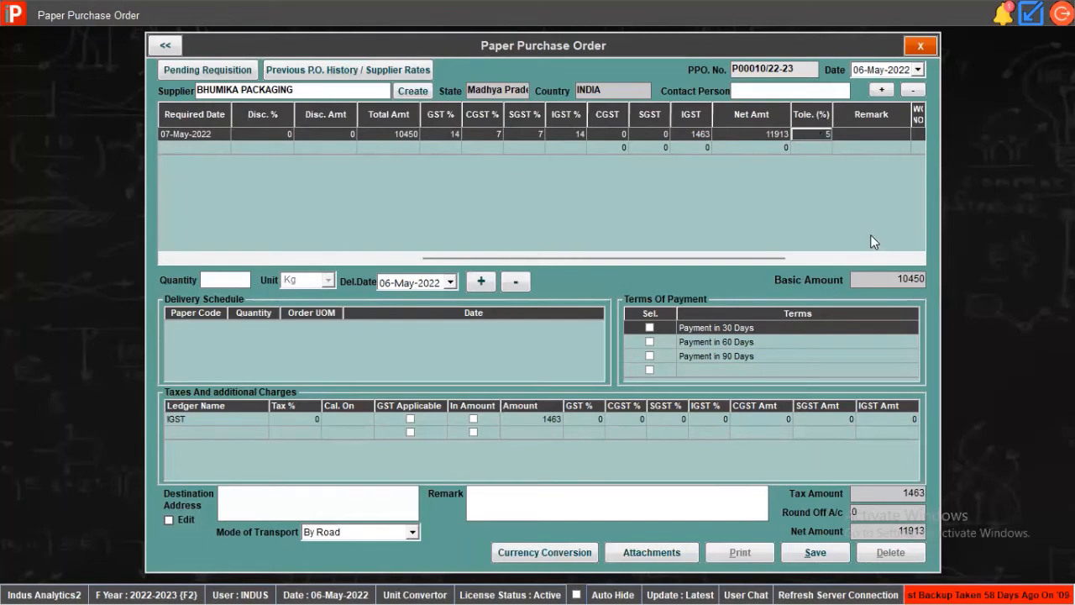
Enter the remark "test job 1" on the Art Board line.
{"action": "left_click", "coordinate": [918, 258]}
{"action": "left_click", "coordinate": [792, 133]}
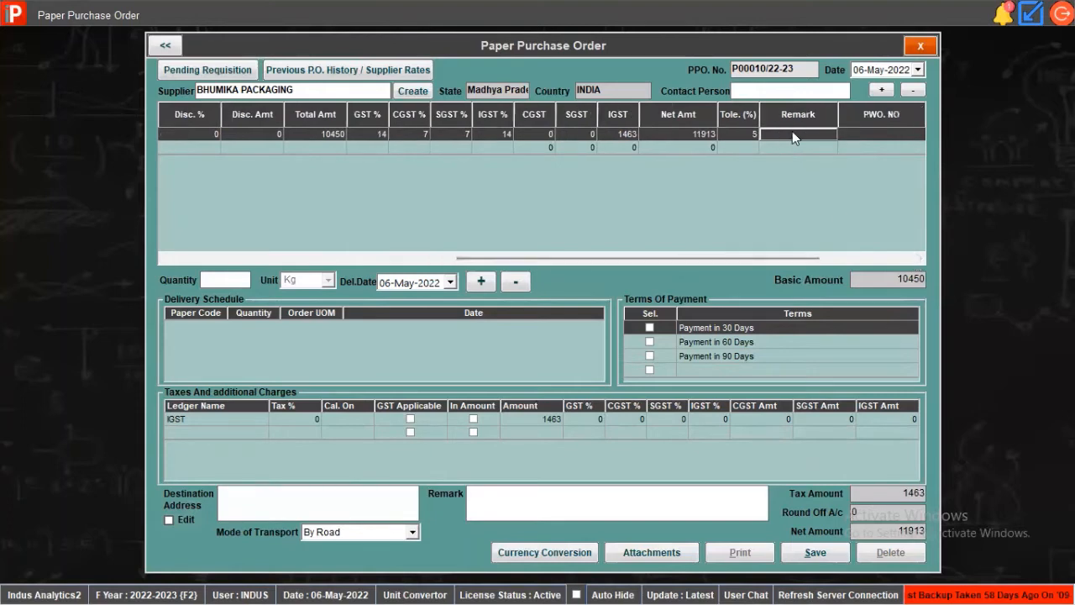
{"action": "left_click", "coordinate": [792, 132]}
{"action": "type", "text": "test job 1"}
Check the Art Board line's PWO number, requisition detail and expected date fields.
{"action": "left_click", "coordinate": [859, 135]}
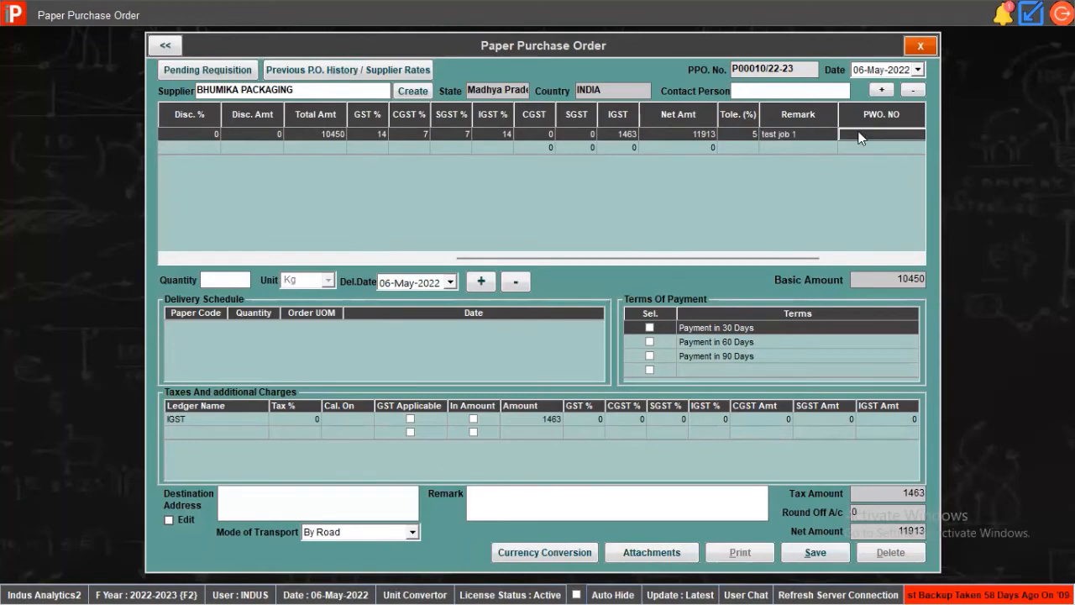
{"action": "left_click", "coordinate": [918, 258]}
{"action": "left_click", "coordinate": [919, 258]}
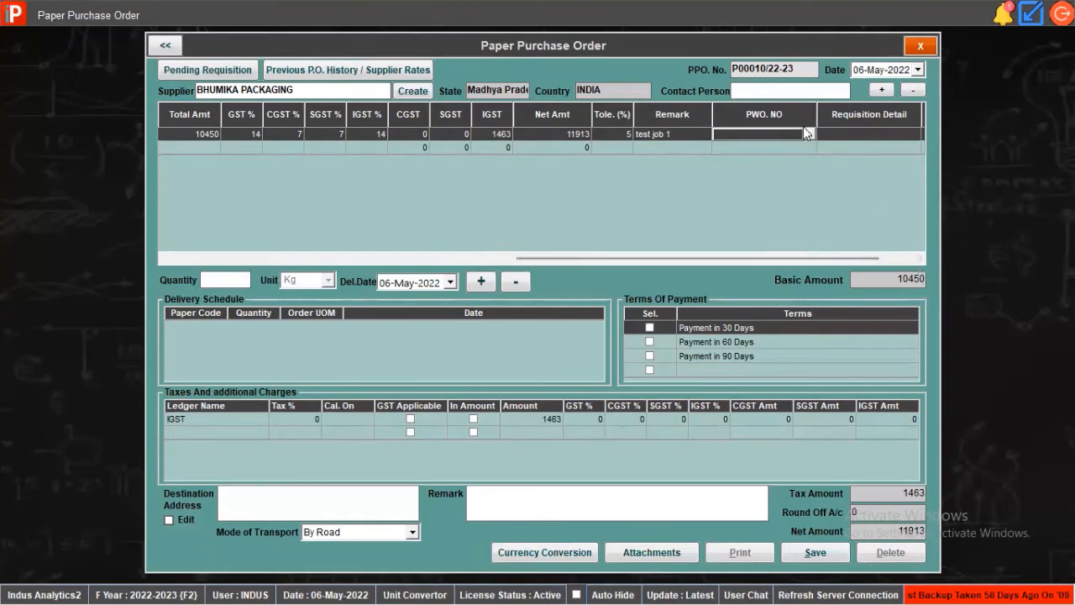
{"action": "left_click", "coordinate": [919, 259]}
{"action": "left_click", "coordinate": [919, 258]}
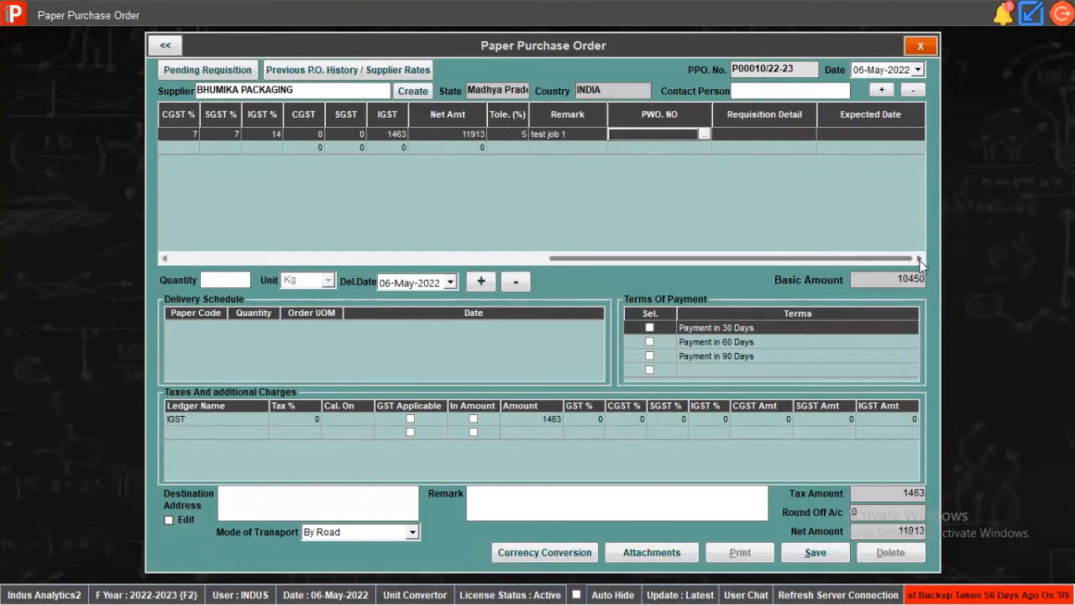
Set the Art Board line's expected date to 07-May-2022.
{"action": "left_click", "coordinate": [783, 136]}
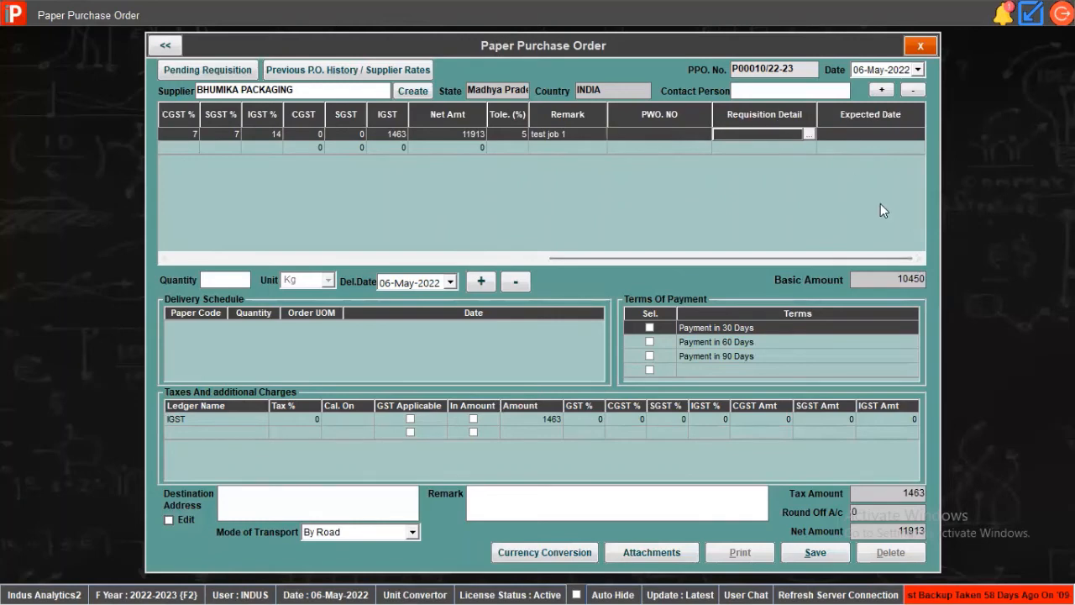
{"action": "left_click", "coordinate": [897, 132]}
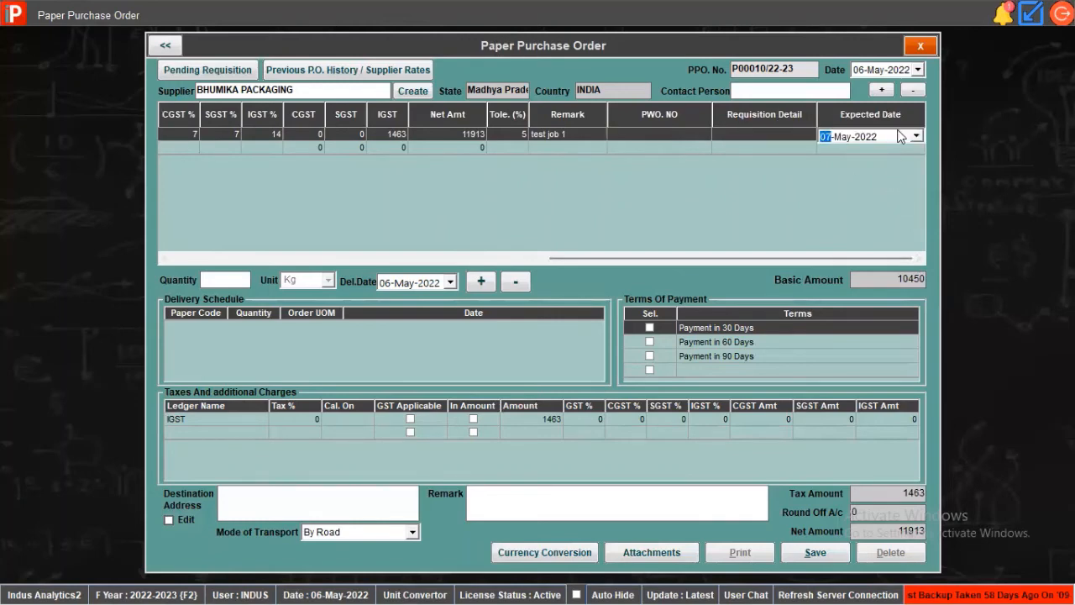
{"action": "left_click", "coordinate": [915, 135]}
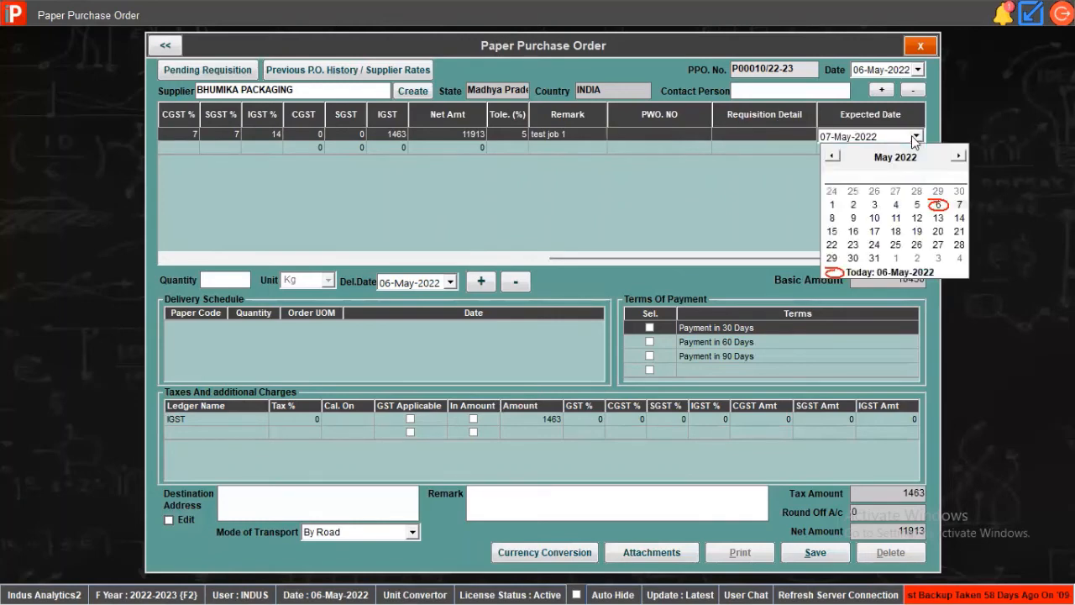
{"action": "left_click", "coordinate": [960, 205]}
{"action": "left_click", "coordinate": [960, 205]}
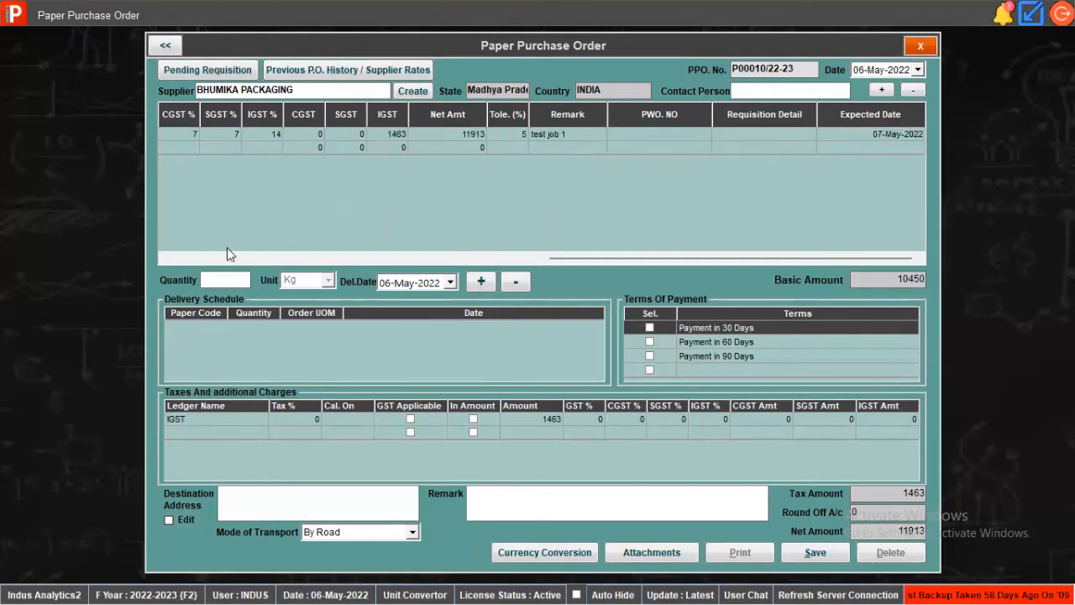
Choose "Payment in 30 Days" as the order's payment term and check the ledger entries under taxes and additional charges.
{"action": "left_click", "coordinate": [200, 255]}
{"action": "left_click", "coordinate": [180, 258]}
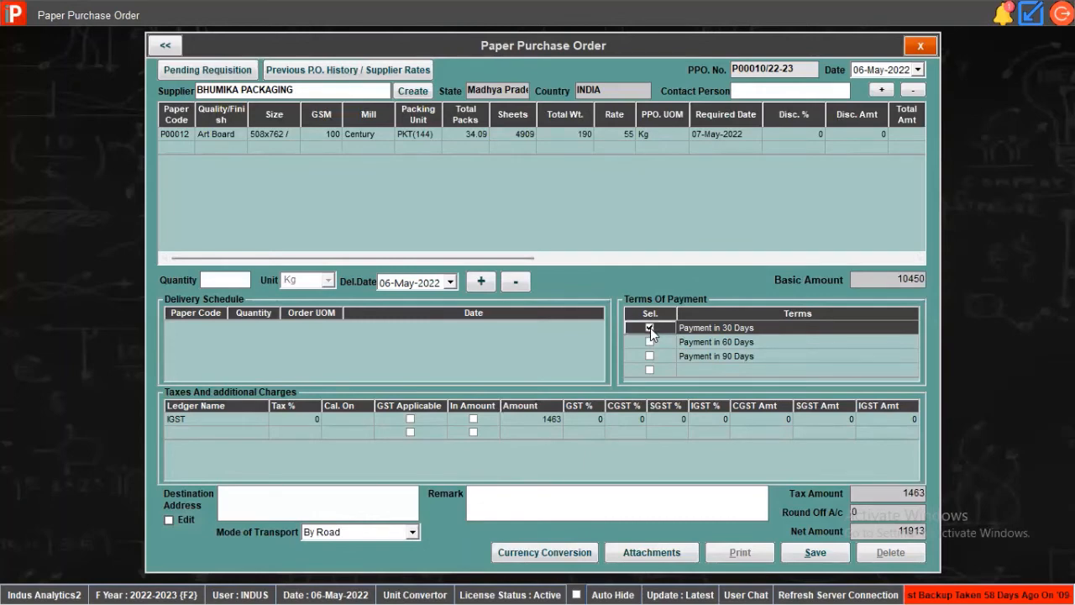
{"action": "left_click", "coordinate": [691, 370]}
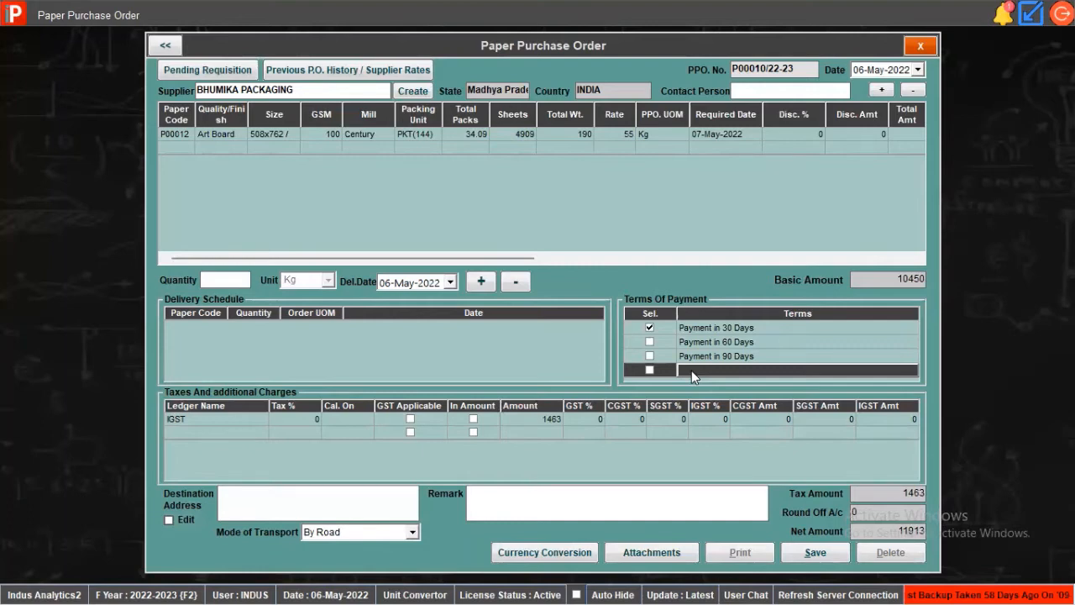
{"action": "left_click", "coordinate": [701, 357]}
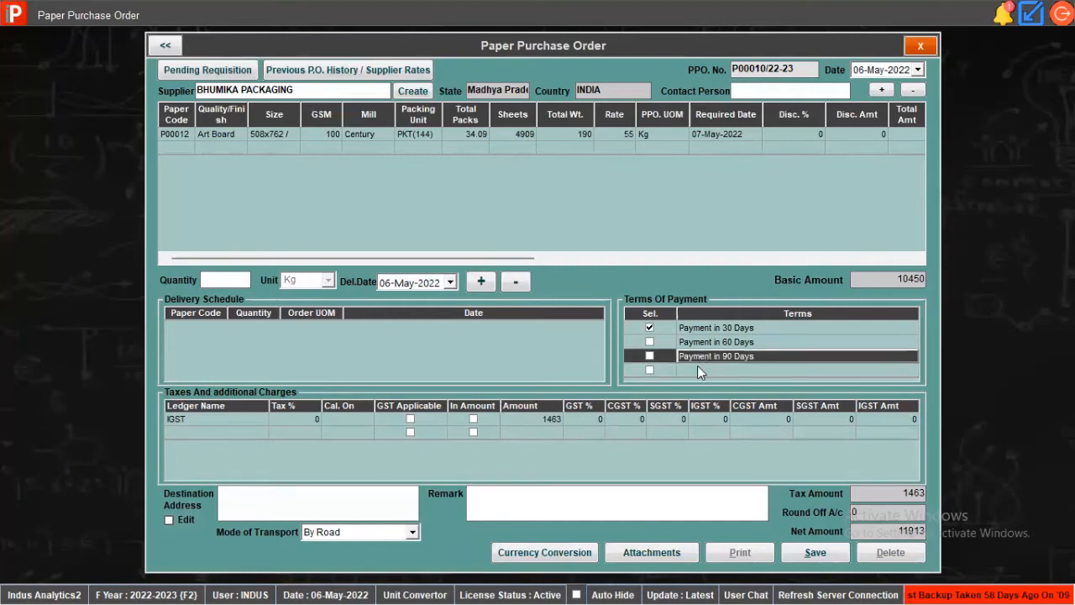
{"action": "left_click", "coordinate": [697, 371]}
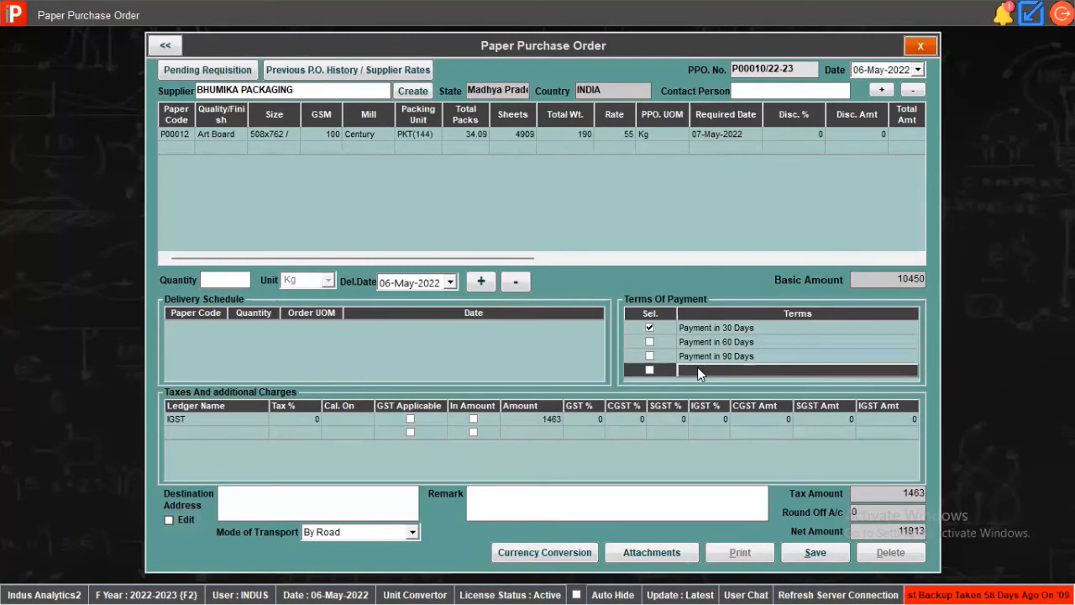
{"action": "left_click", "coordinate": [698, 368]}
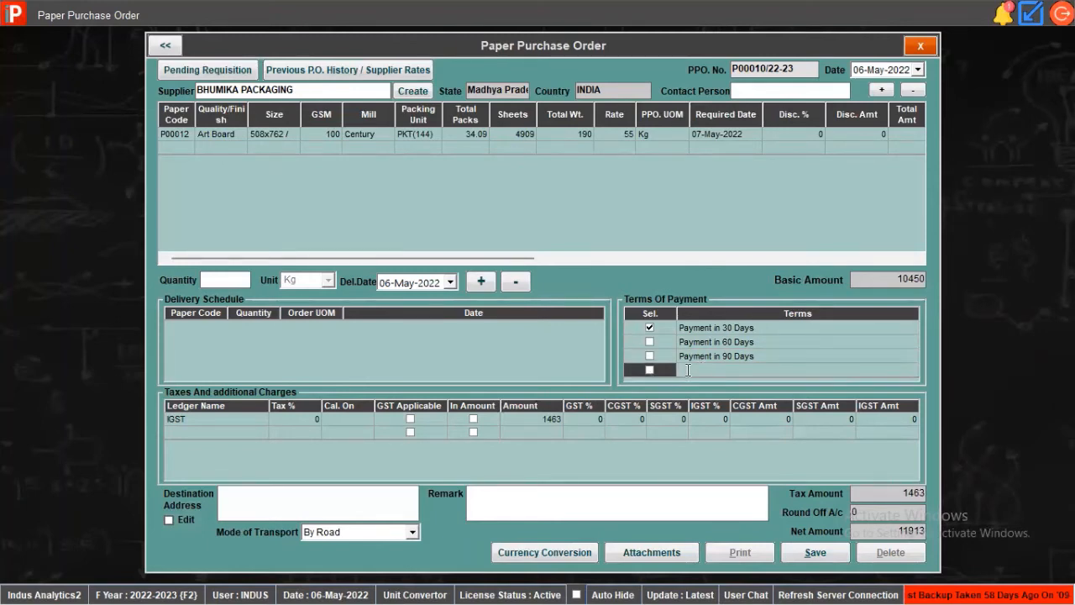
{"action": "left_click", "coordinate": [713, 358]}
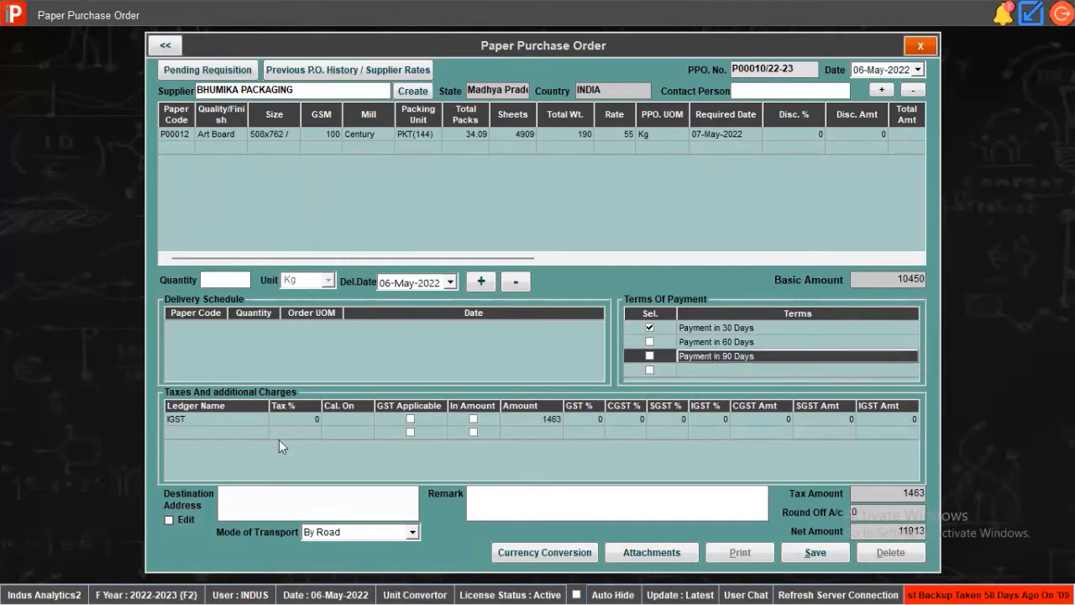
{"action": "left_click", "coordinate": [213, 421]}
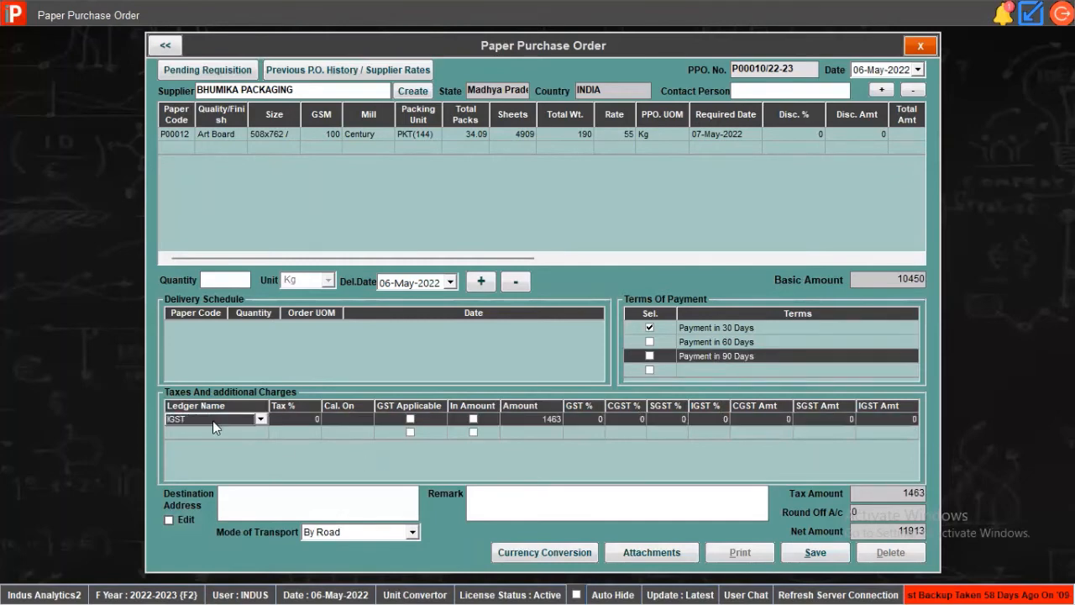
{"action": "left_click", "coordinate": [263, 434]}
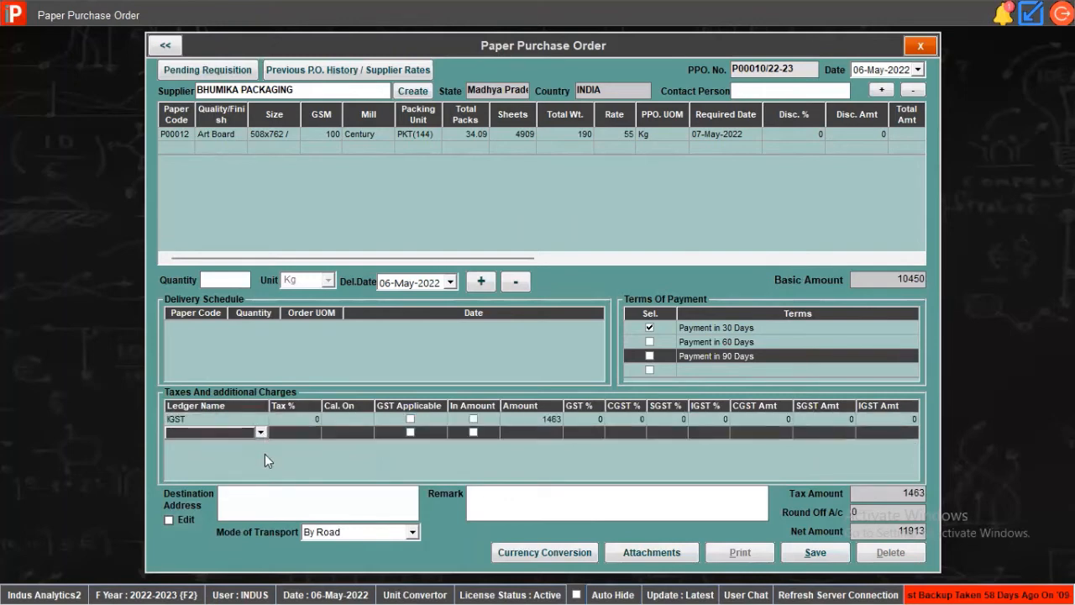
Set the destination address to the indus analytics3 site with editing enabled, and the mode of transport to By Road.
{"action": "left_click", "coordinate": [259, 495]}
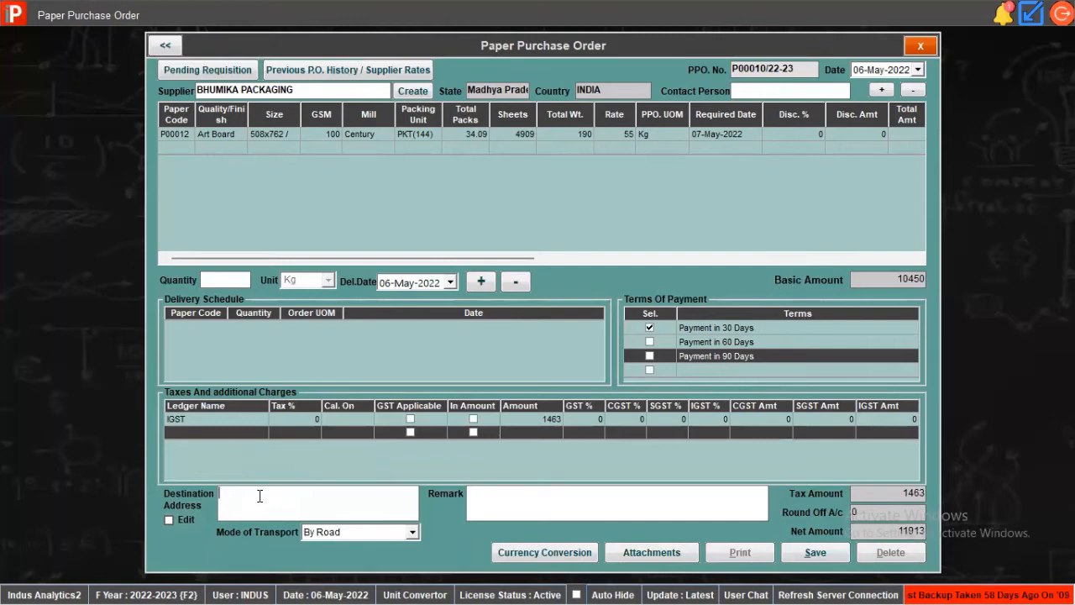
{"action": "left_click", "coordinate": [259, 495]}
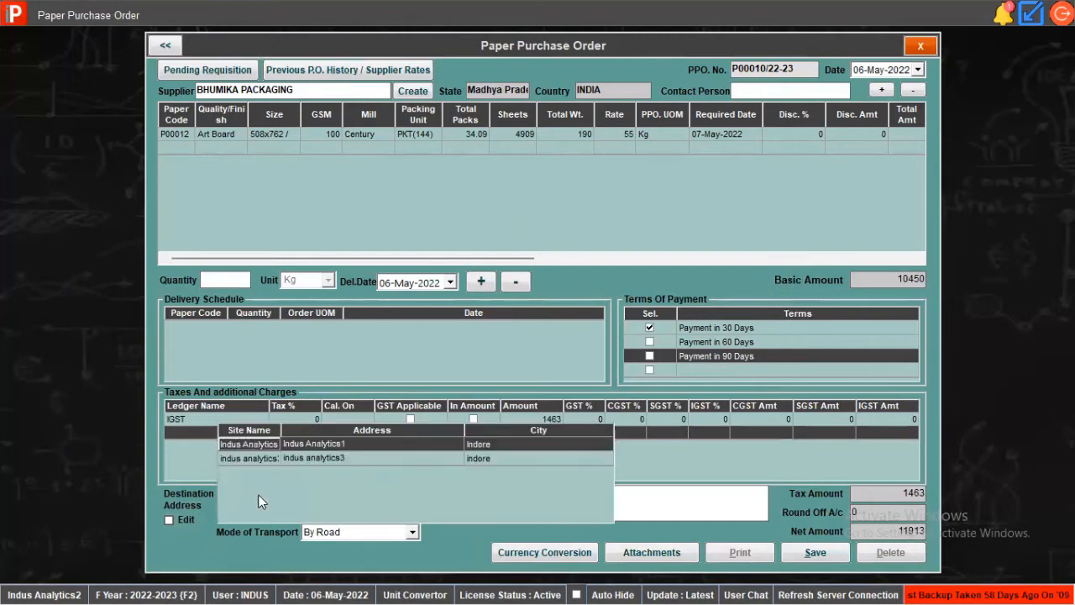
{"action": "double_click", "coordinate": [299, 457]}
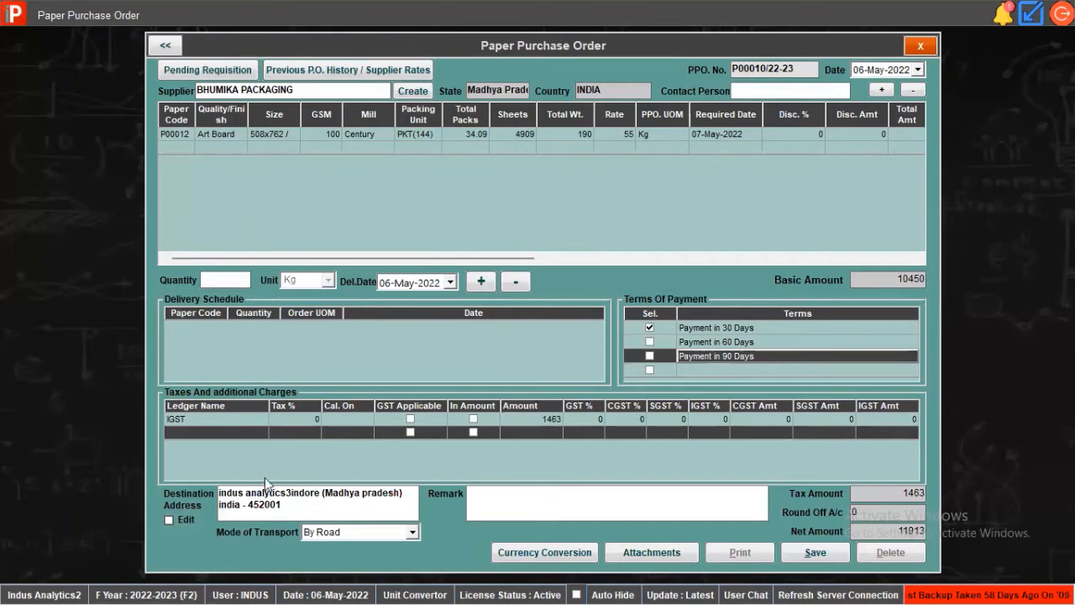
{"action": "left_click", "coordinate": [169, 520]}
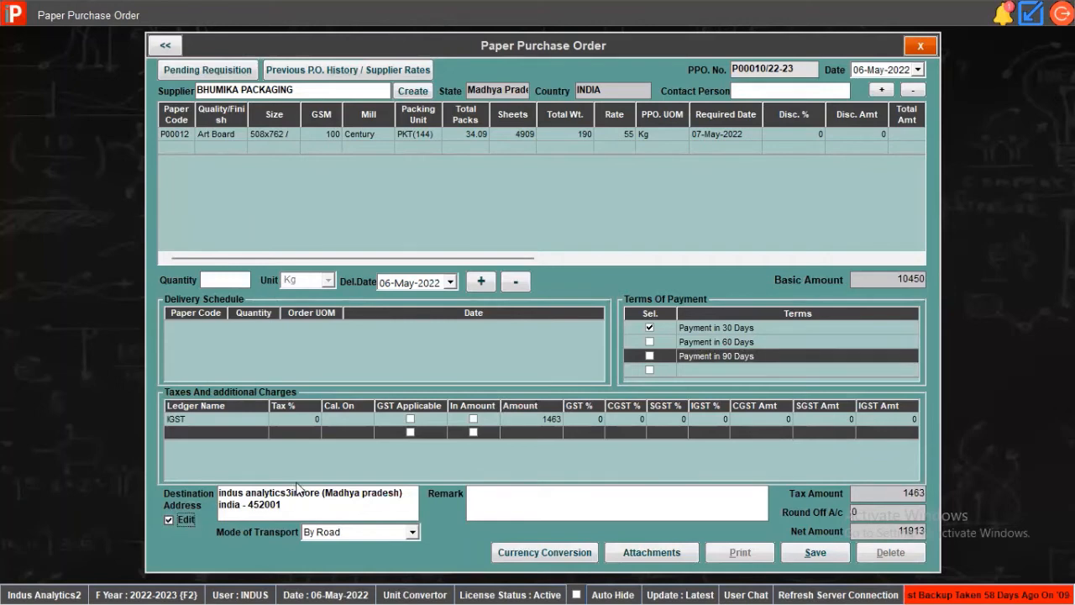
{"action": "left_click", "coordinate": [304, 505]}
{"action": "key", "text": "Tab"}
{"action": "left_click", "coordinate": [412, 532]}
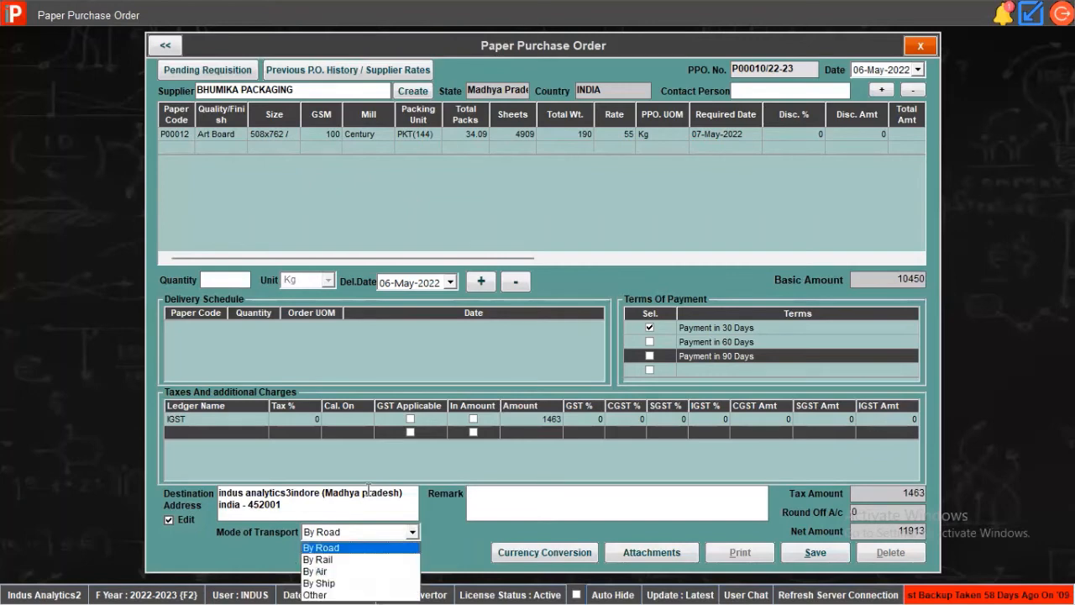
{"action": "left_click", "coordinate": [377, 548]}
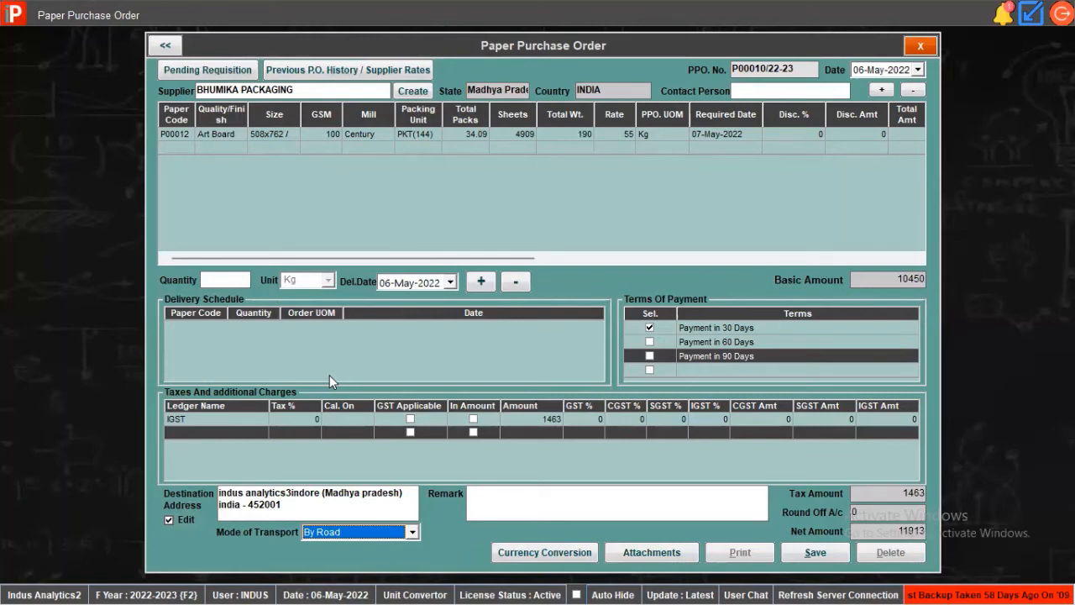
Add a delivery of 100 Kg on 07-May-2022 to the Art Board line's delivery schedule.
{"action": "left_click", "coordinate": [313, 131]}
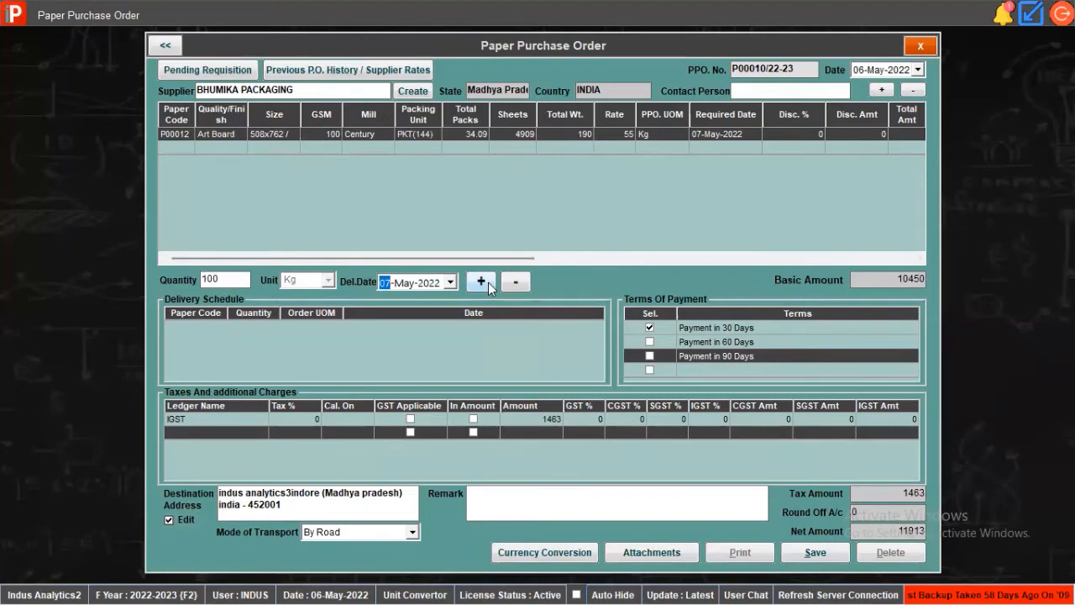
{"action": "left_click", "coordinate": [416, 135]}
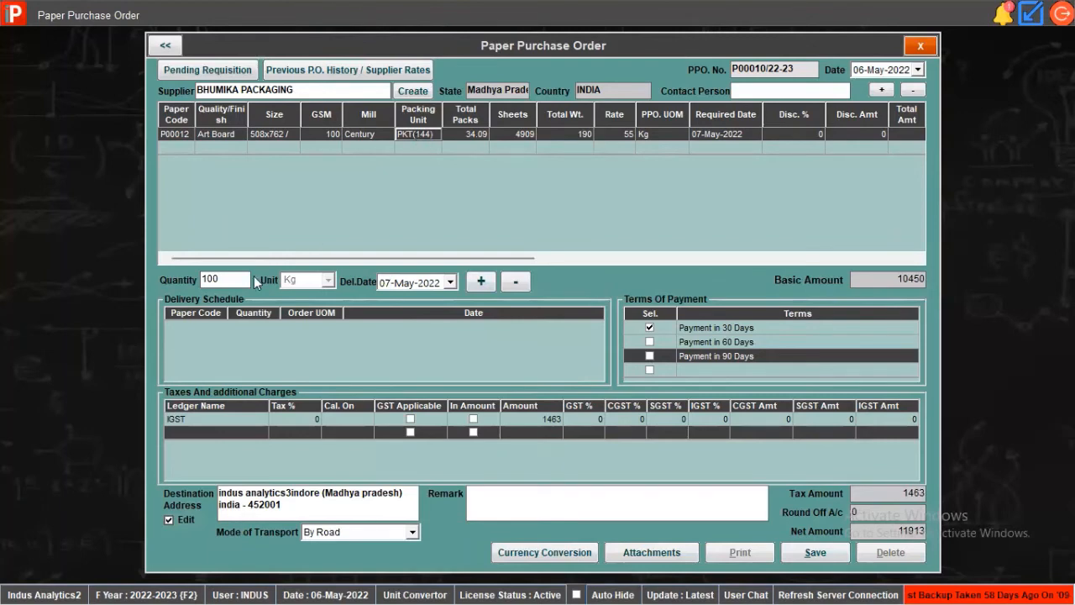
{"action": "double_click", "coordinate": [229, 283]}
{"action": "left_click", "coordinate": [483, 282]}
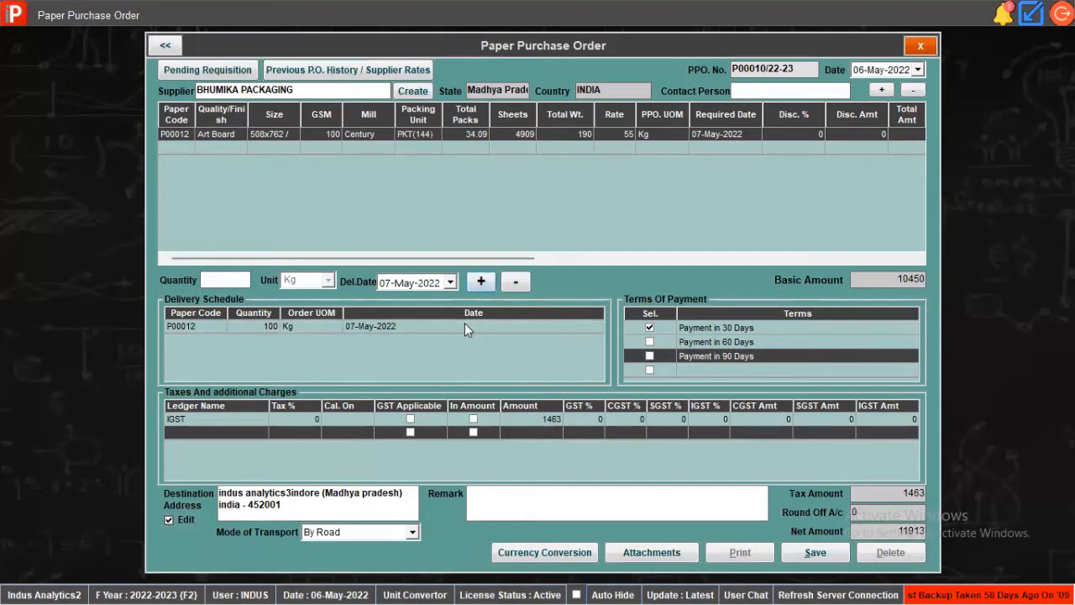
Add a second Art Board delivery of 90 Kg on 14-May-2022 to the delivery schedule.
{"action": "left_click", "coordinate": [449, 140]}
{"action": "left_click", "coordinate": [236, 279]}
{"action": "type", "text": "90"}
{"action": "left_click", "coordinate": [451, 282]}
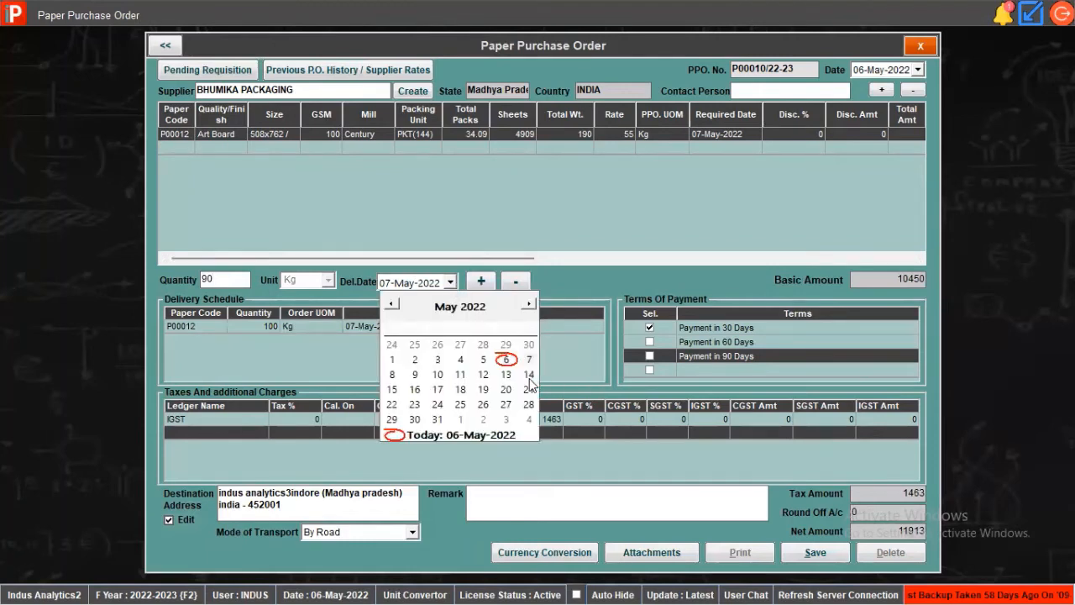
{"action": "left_click", "coordinate": [528, 374]}
{"action": "left_click", "coordinate": [482, 283]}
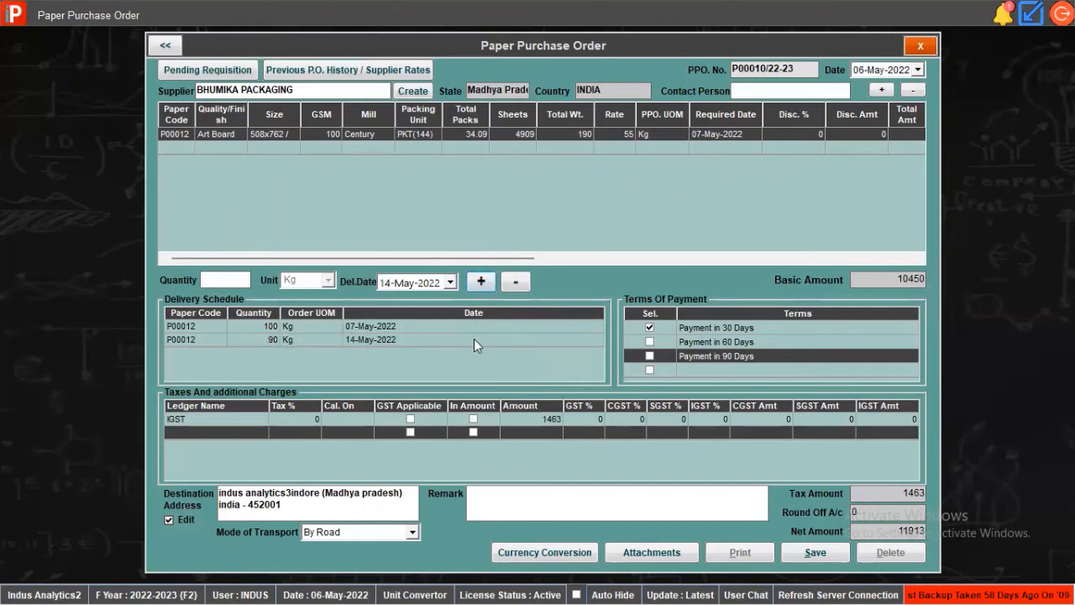
Save the paper purchase order for BHUMIKA PACKAGING with its delivery schedule.
{"action": "left_click", "coordinate": [473, 338]}
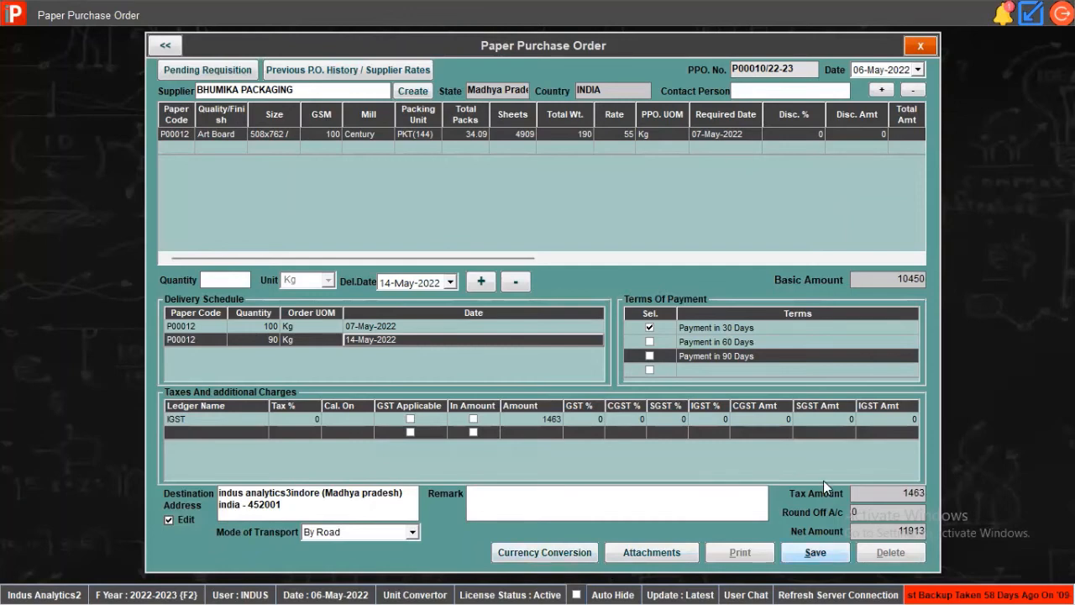
{"action": "key", "text": "alt+s"}
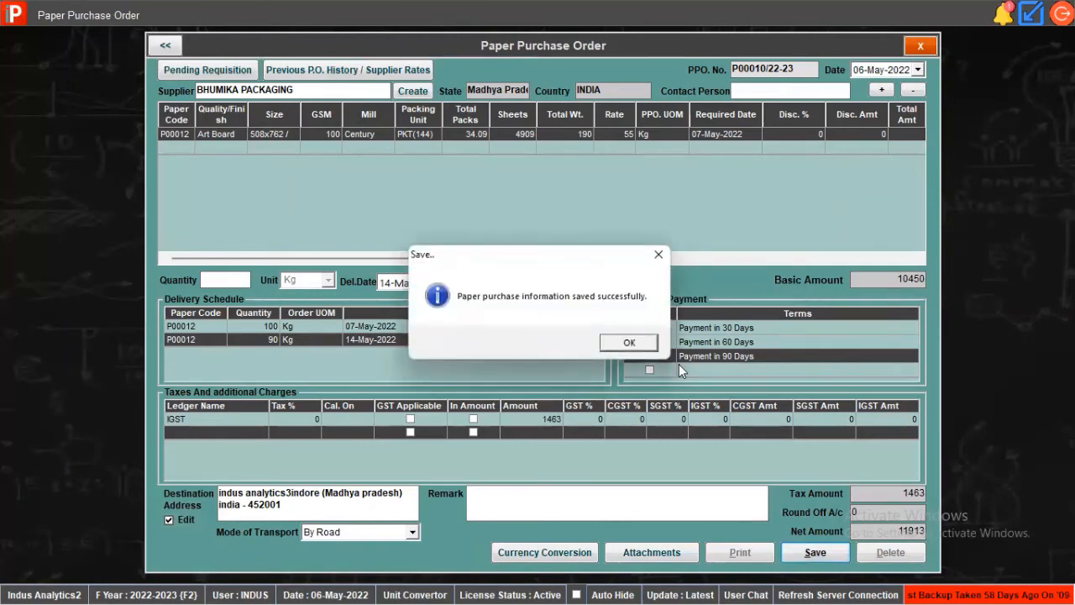
{"action": "left_click", "coordinate": [629, 343]}
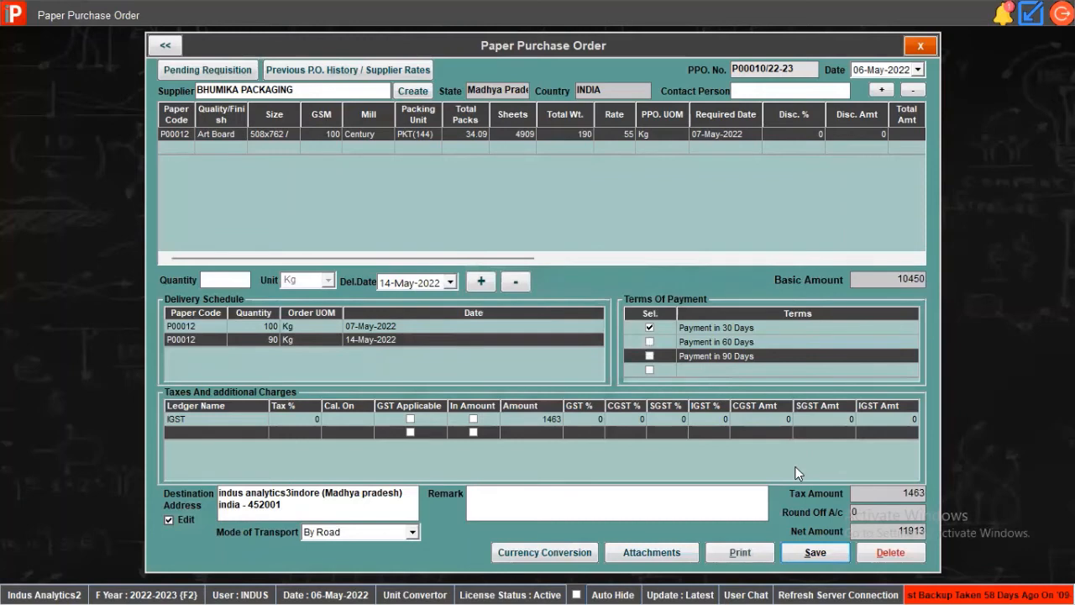
Review the saved order's supplier, billing, delivery, tax and payment details in the print preview.
{"action": "left_click", "coordinate": [756, 564]}
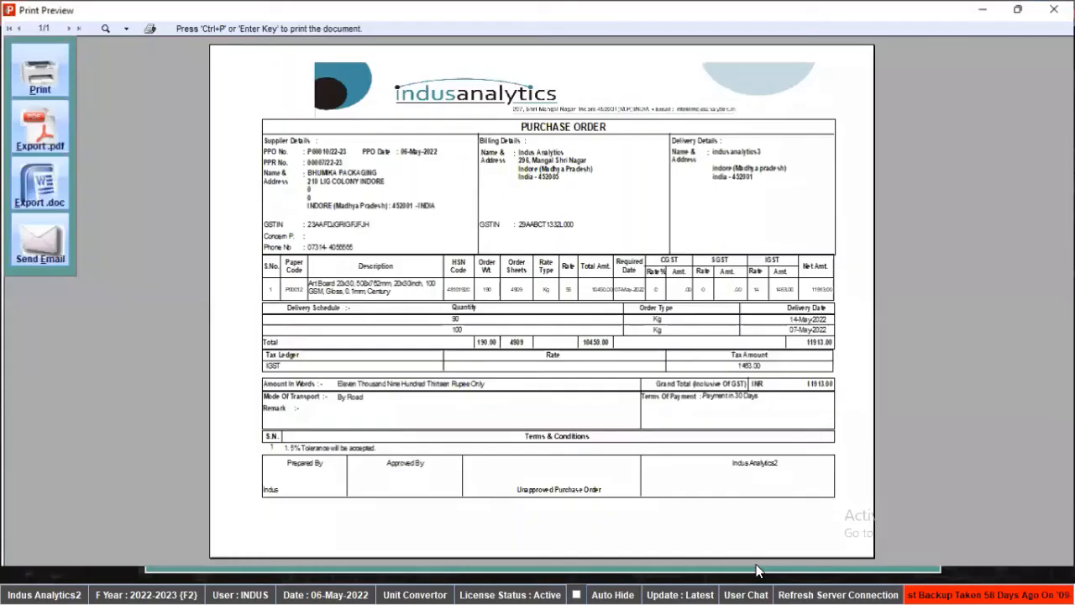
{"action": "scroll", "coordinate": [579, 180], "scroll_direction": "up", "scroll_amount": 3}
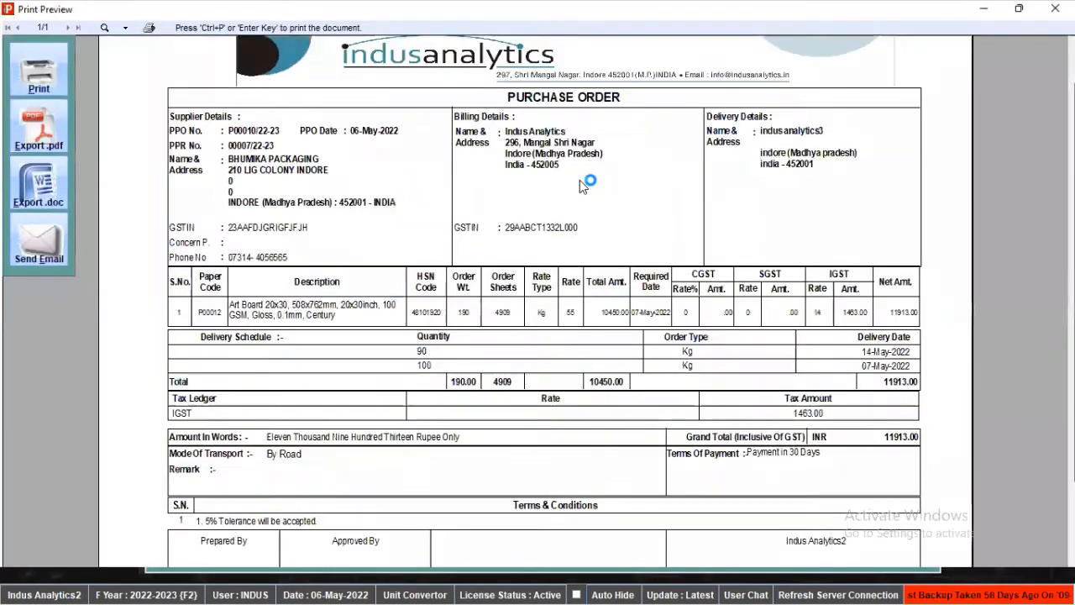
{"action": "scroll", "coordinate": [546, 303], "scroll_direction": "up", "scroll_amount": 1}
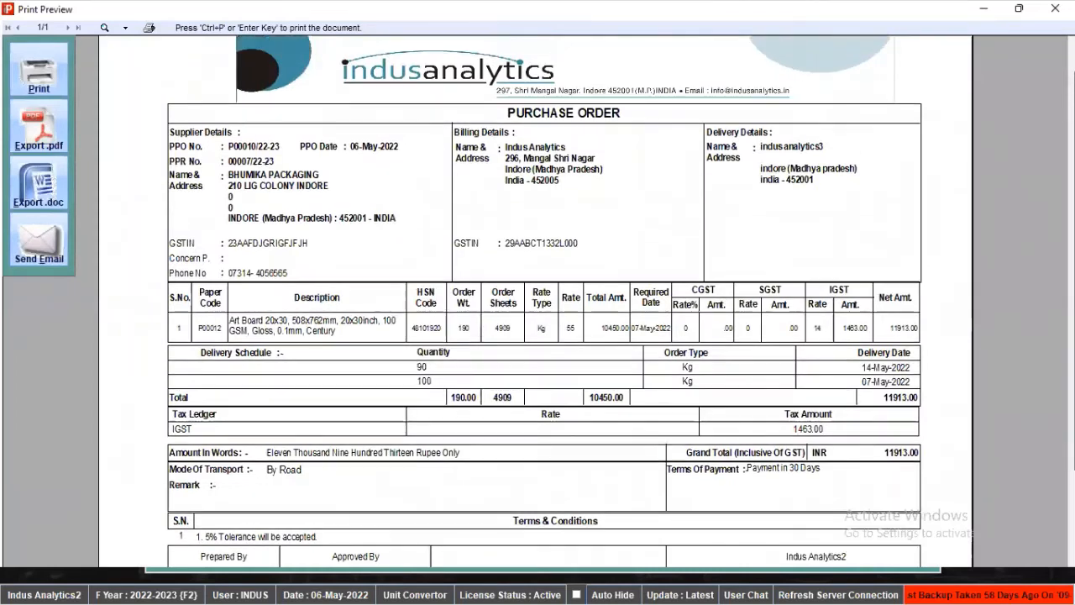
{"action": "scroll", "coordinate": [546, 303], "scroll_direction": "up", "scroll_amount": 1}
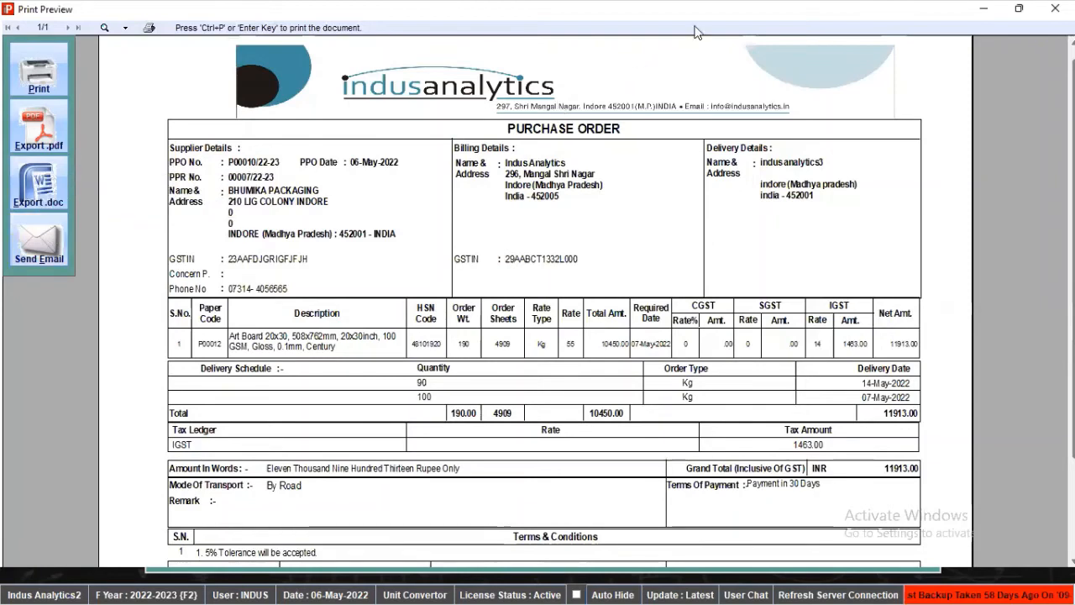
{"action": "left_click", "coordinate": [1044, 12]}
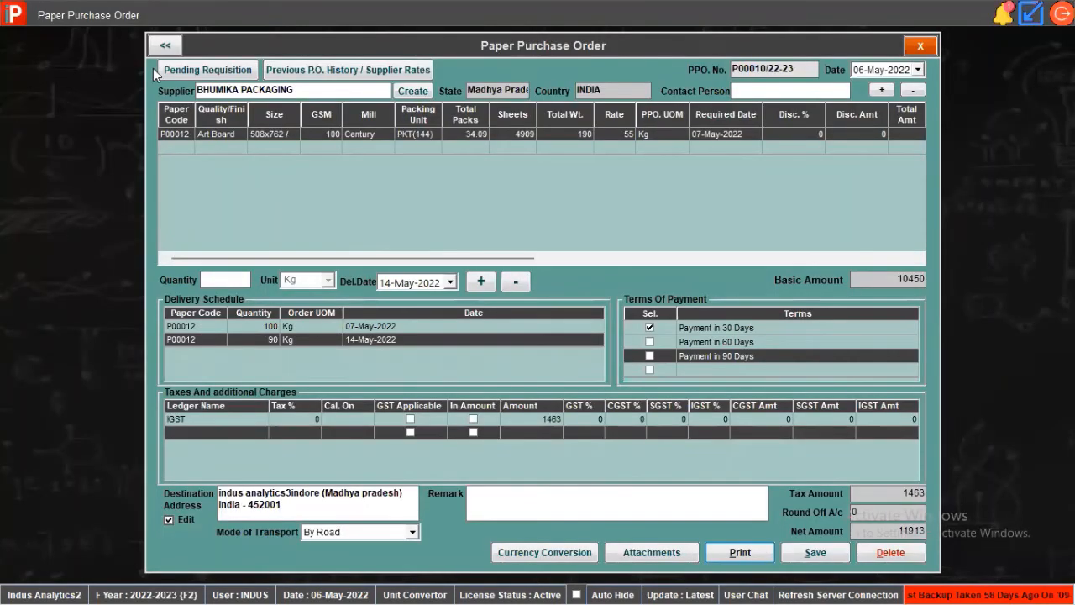
Return to the list of paper purchase orders and start a new blank order.
{"action": "left_click", "coordinate": [166, 48]}
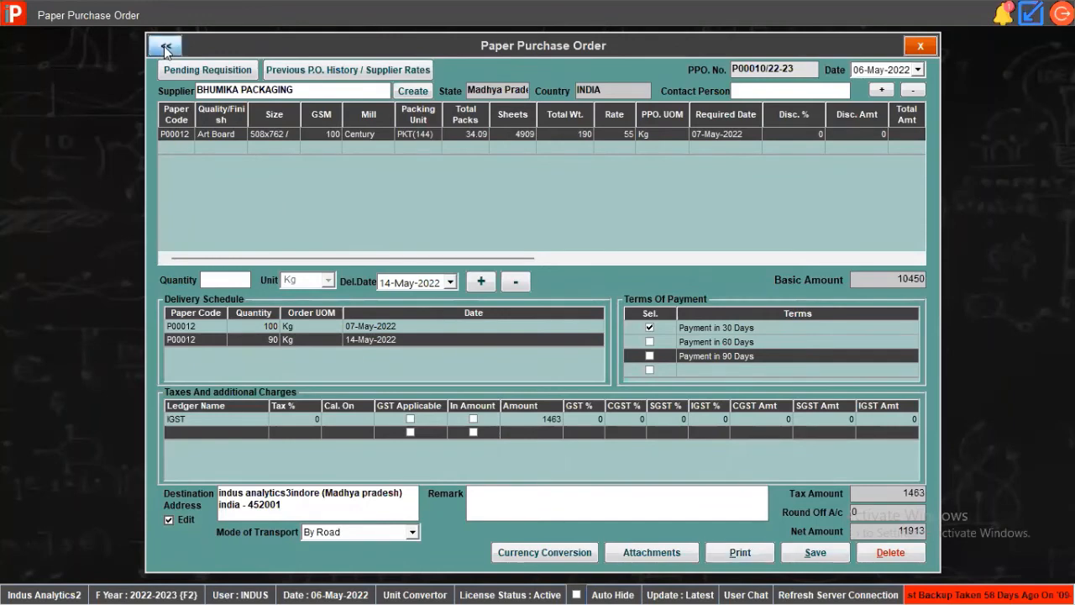
{"action": "left_click", "coordinate": [563, 343]}
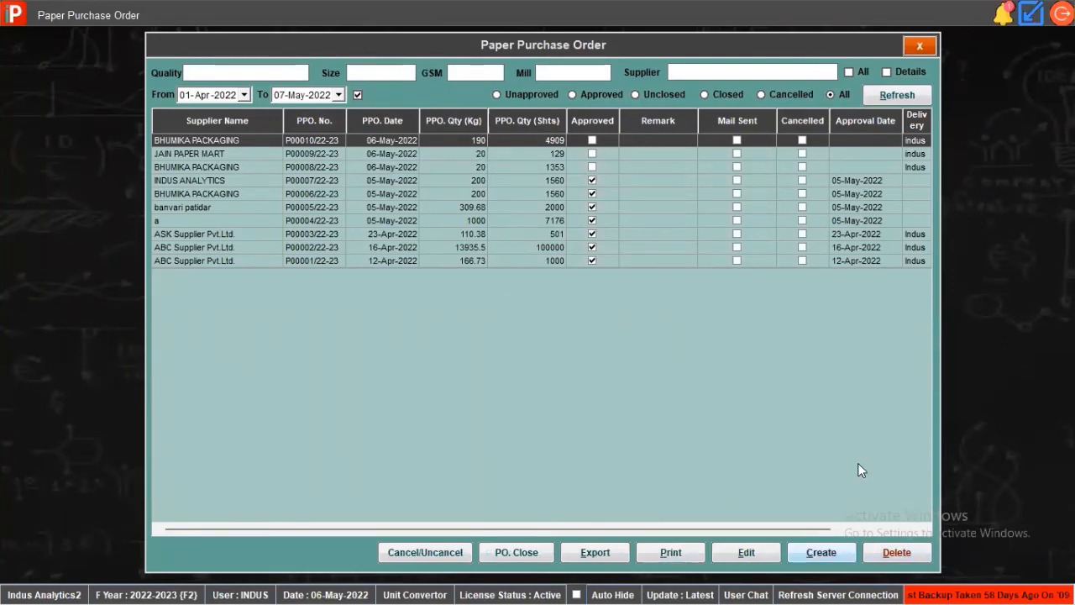
{"action": "left_click", "coordinate": [821, 552]}
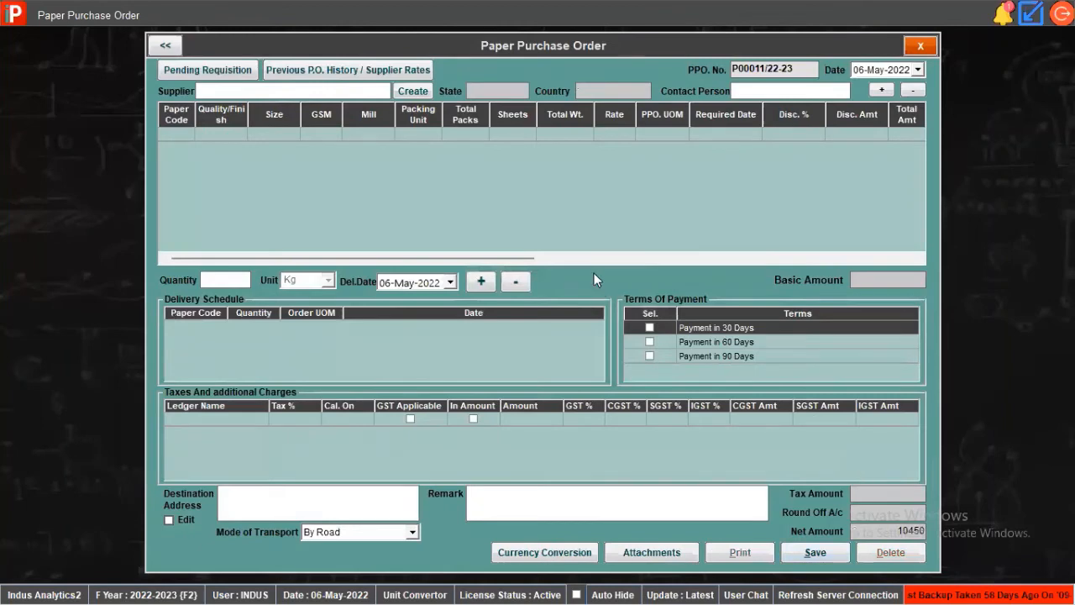
Pick the 300 GSM JK Cromo Board paper P00008 for the order with a quantity of 20 Kg and apply the selection.
{"action": "left_click", "coordinate": [189, 135]}
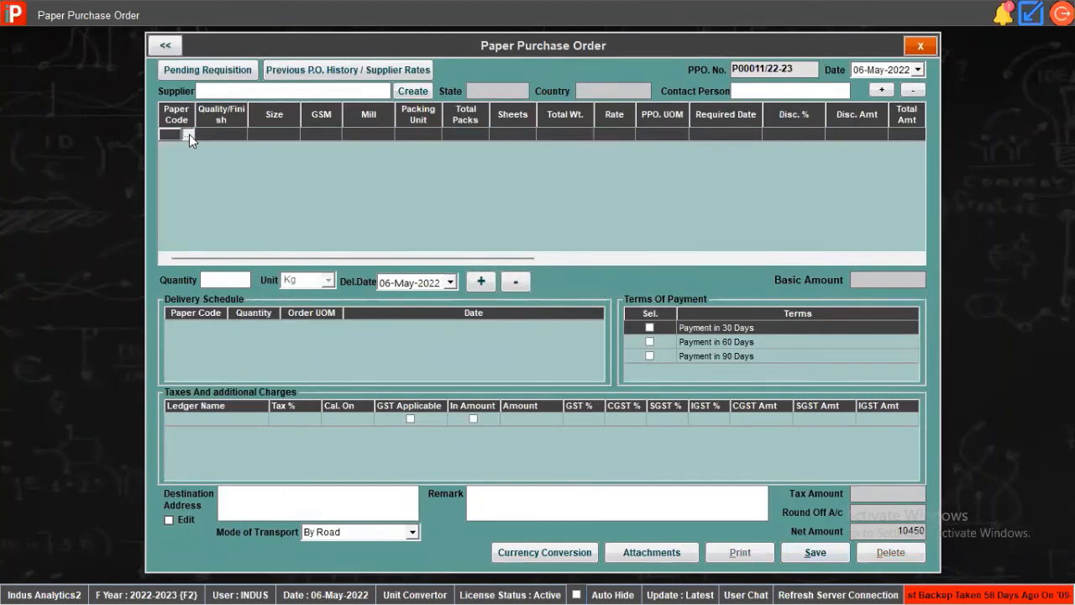
{"action": "left_click", "coordinate": [189, 135]}
{"action": "left_click", "coordinate": [313, 242]}
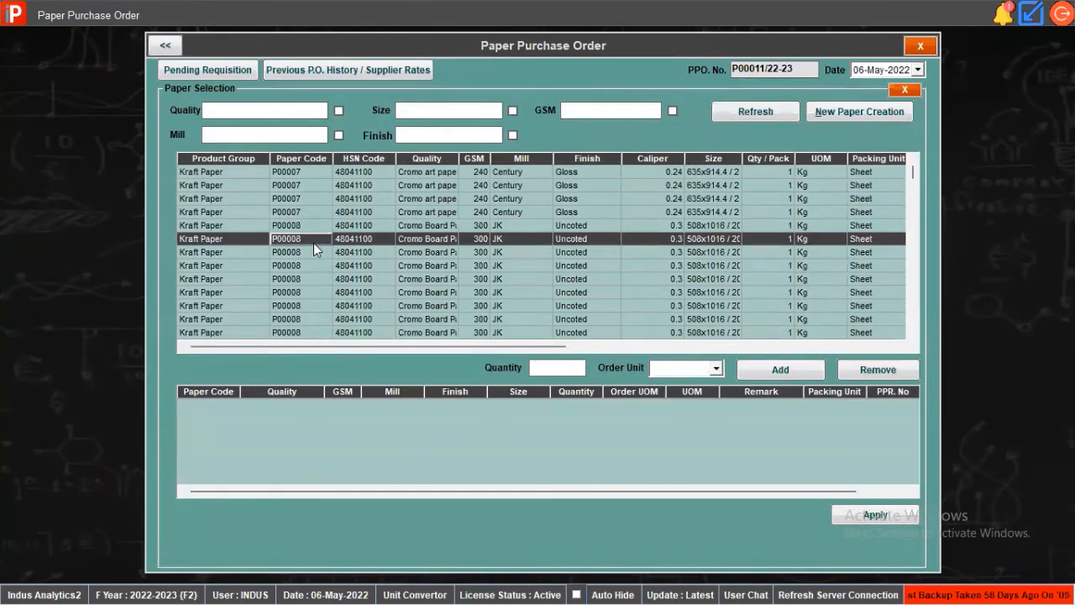
{"action": "left_click", "coordinate": [578, 255]}
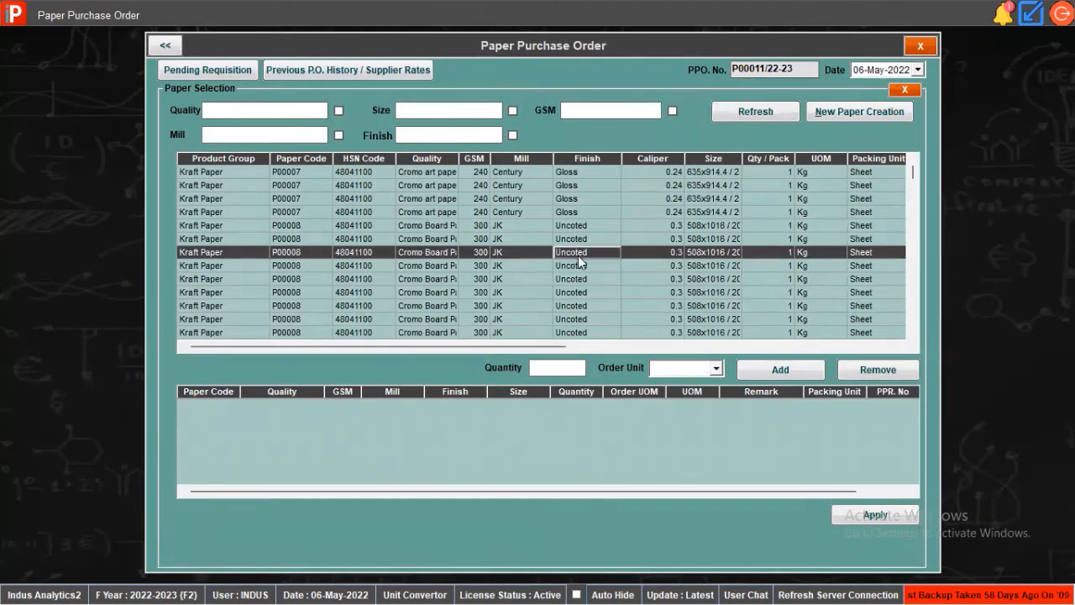
{"action": "left_click", "coordinate": [554, 367]}
{"action": "type", "text": "20"}
{"action": "left_click", "coordinate": [716, 368]}
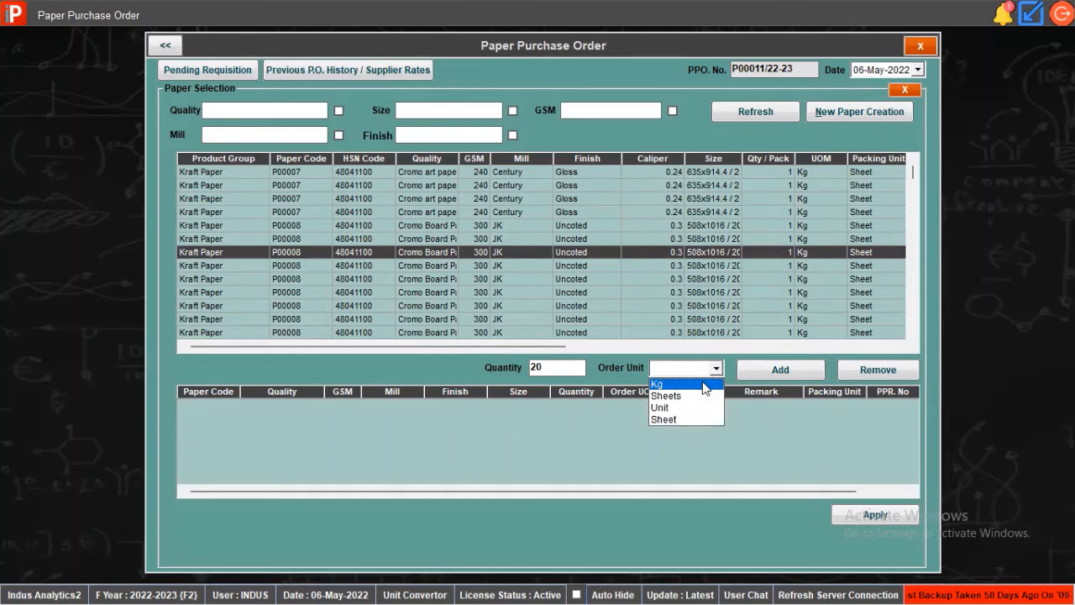
{"action": "left_click", "coordinate": [704, 387]}
{"action": "left_click", "coordinate": [767, 372]}
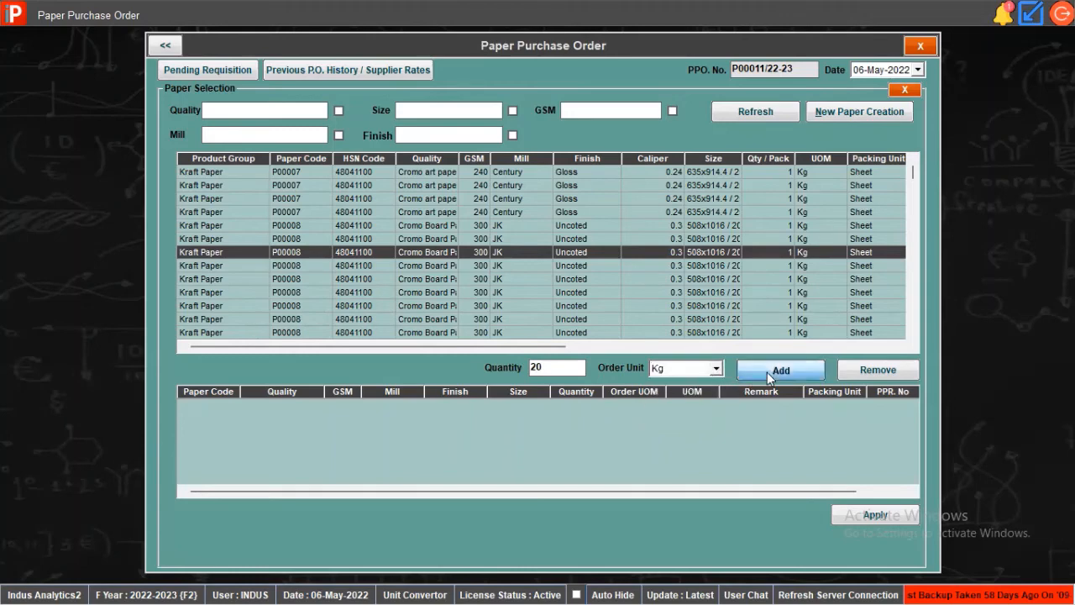
{"action": "left_click", "coordinate": [745, 405]}
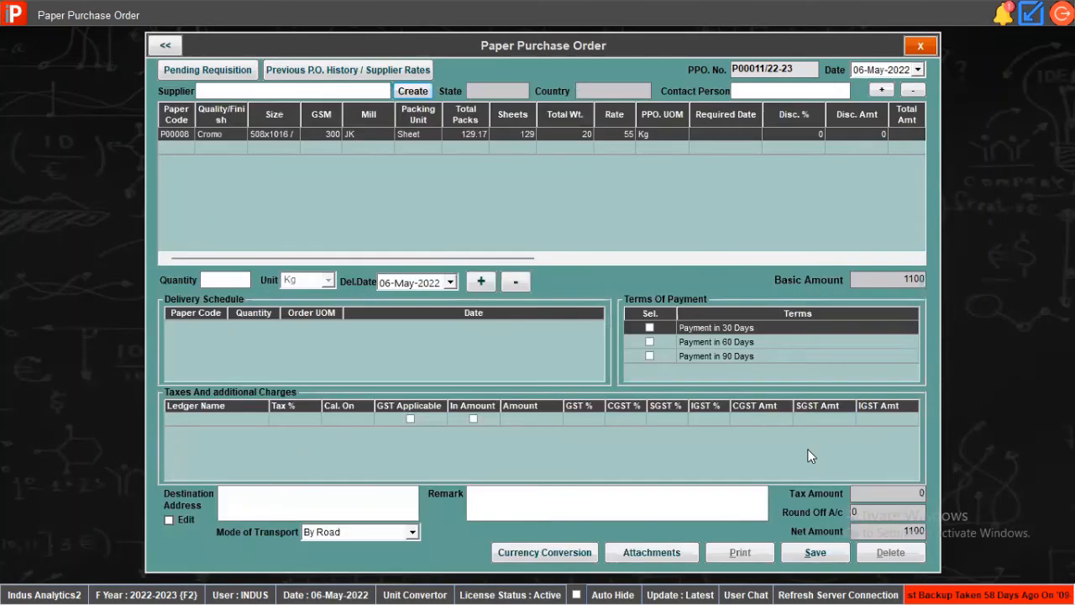
Set the order's supplier to DC Supplier Pvt.Ltd.
{"action": "left_click", "coordinate": [315, 91]}
{"action": "key", "text": "Return"}
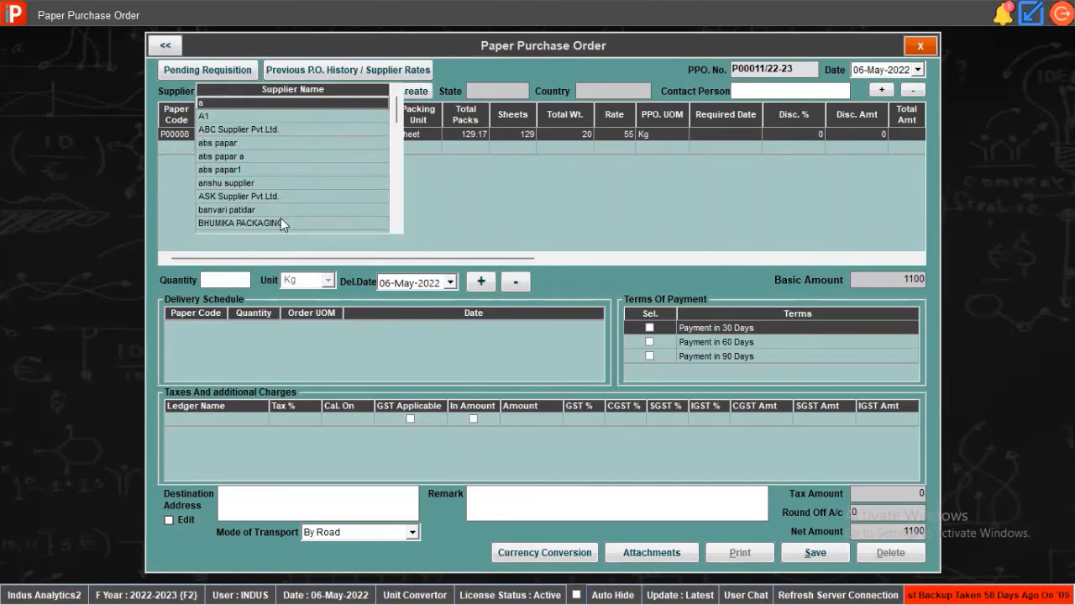
{"action": "scroll", "coordinate": [376, 223], "scroll_direction": "down", "scroll_amount": 2}
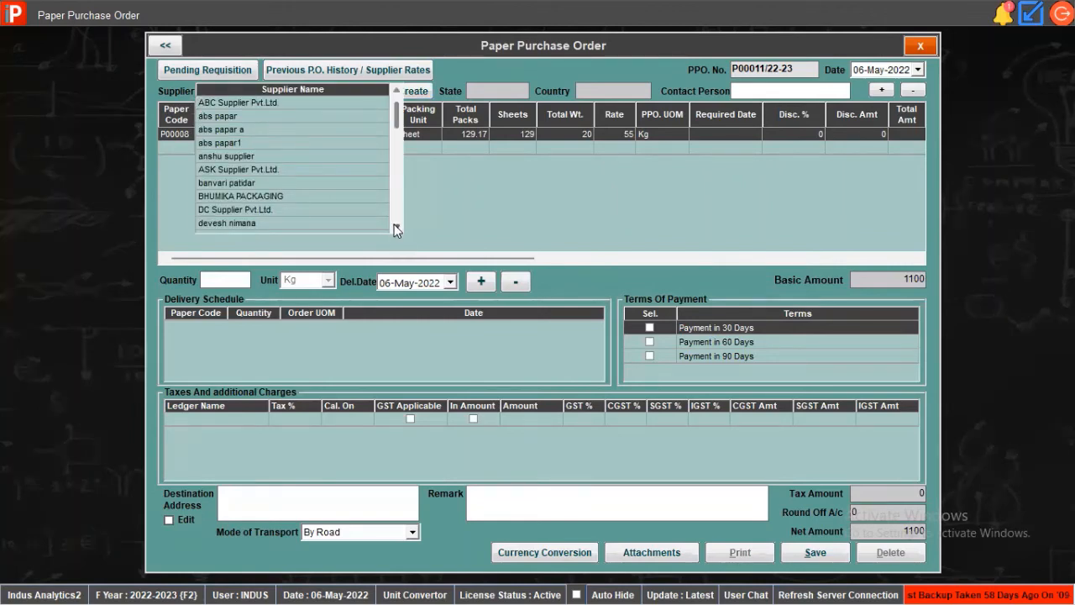
{"action": "left_click", "coordinate": [331, 214]}
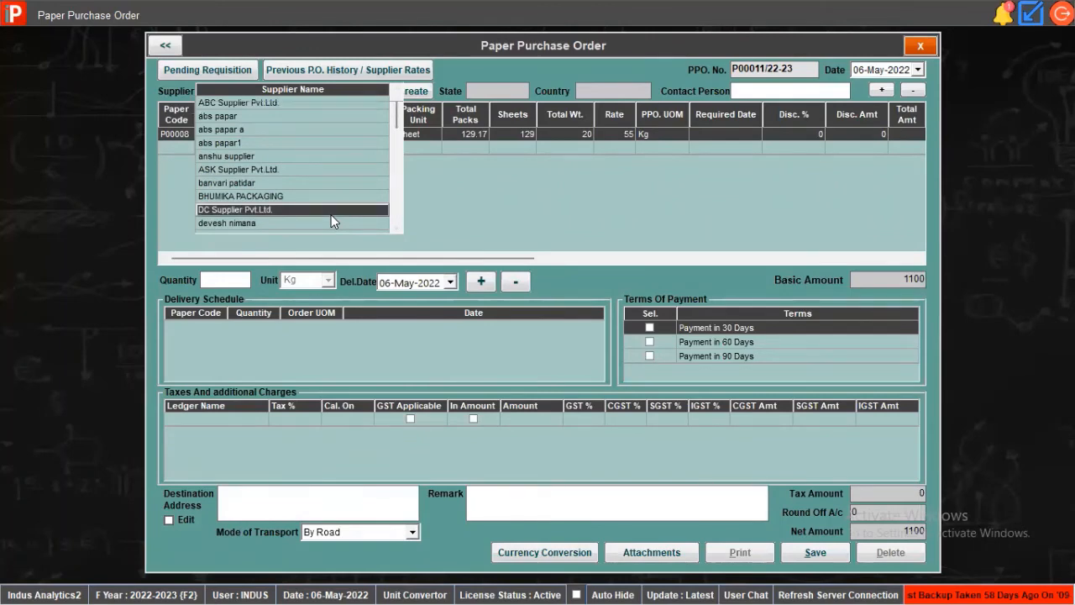
{"action": "key", "text": "Return"}
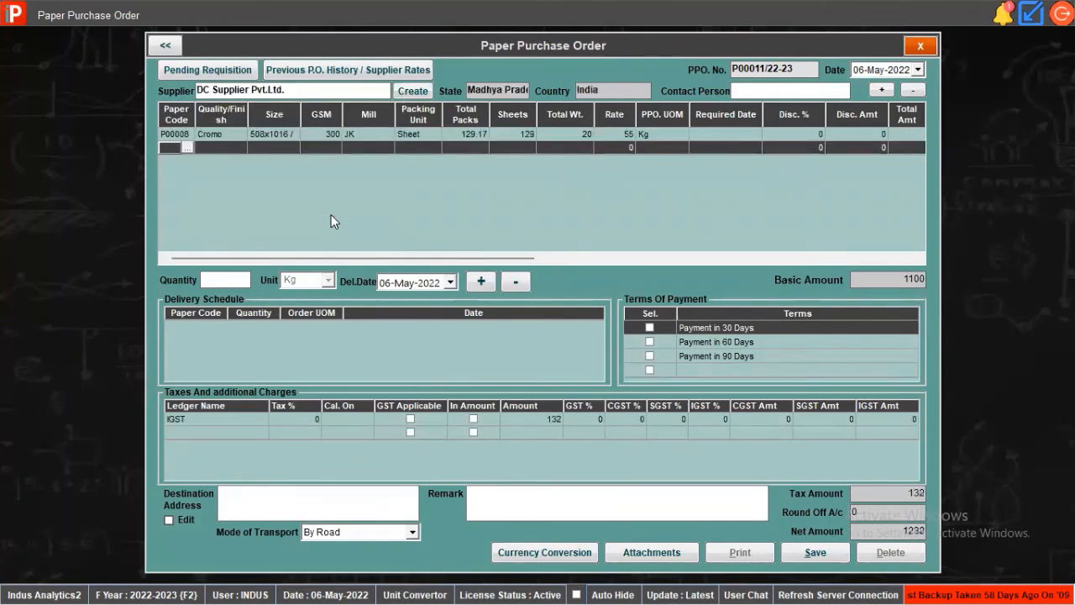
Set the required date of the P00008 paper line to 13-May-2022.
{"action": "left_click", "coordinate": [430, 134]}
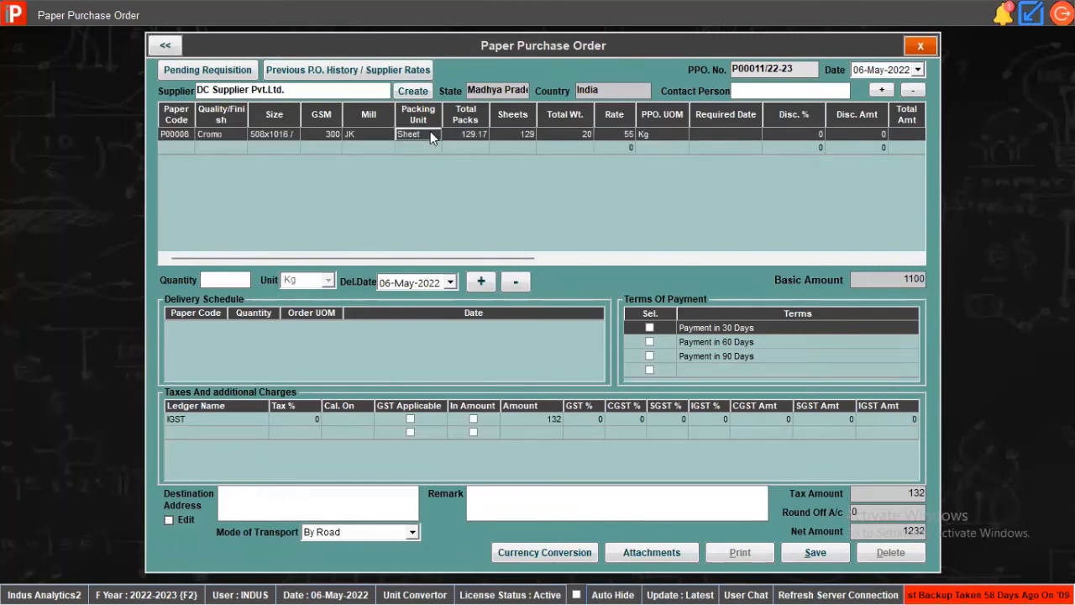
{"action": "left_click", "coordinate": [613, 133]}
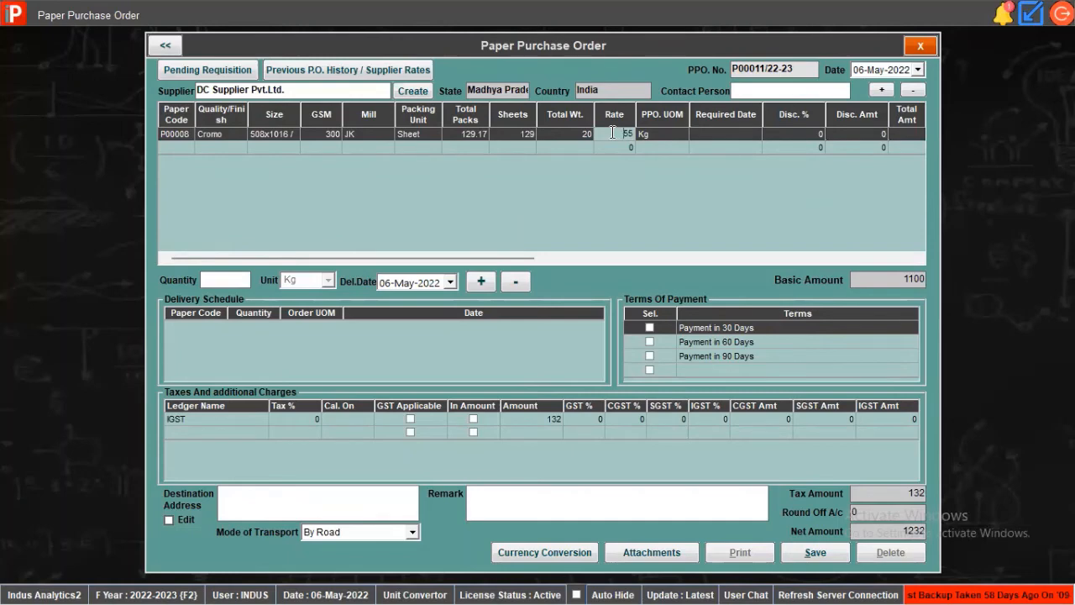
{"action": "left_click", "coordinate": [671, 139]}
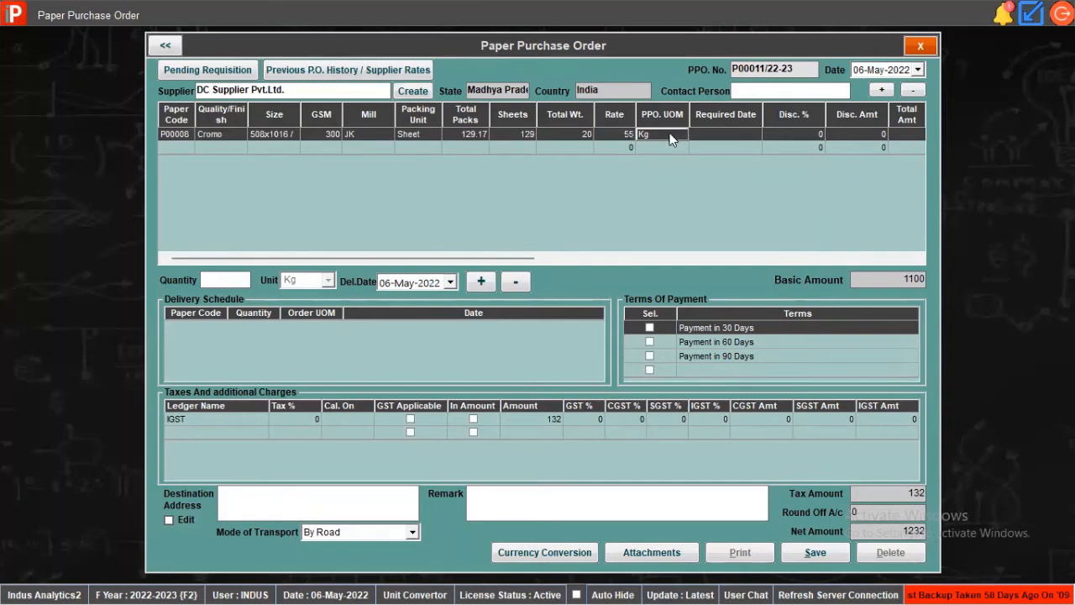
{"action": "left_click", "coordinate": [711, 134]}
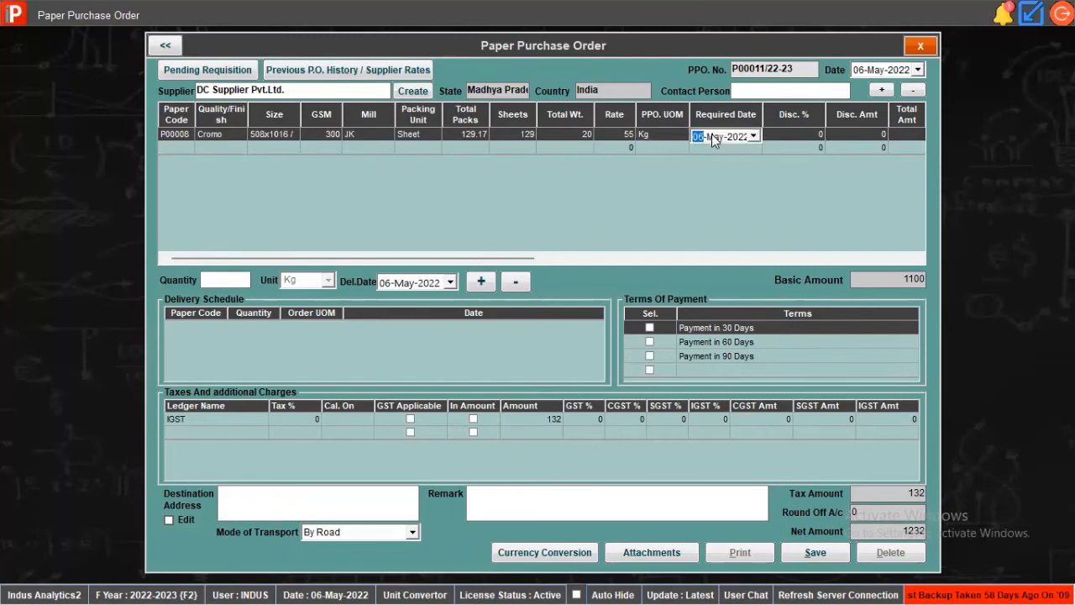
{"action": "left_click", "coordinate": [754, 136]}
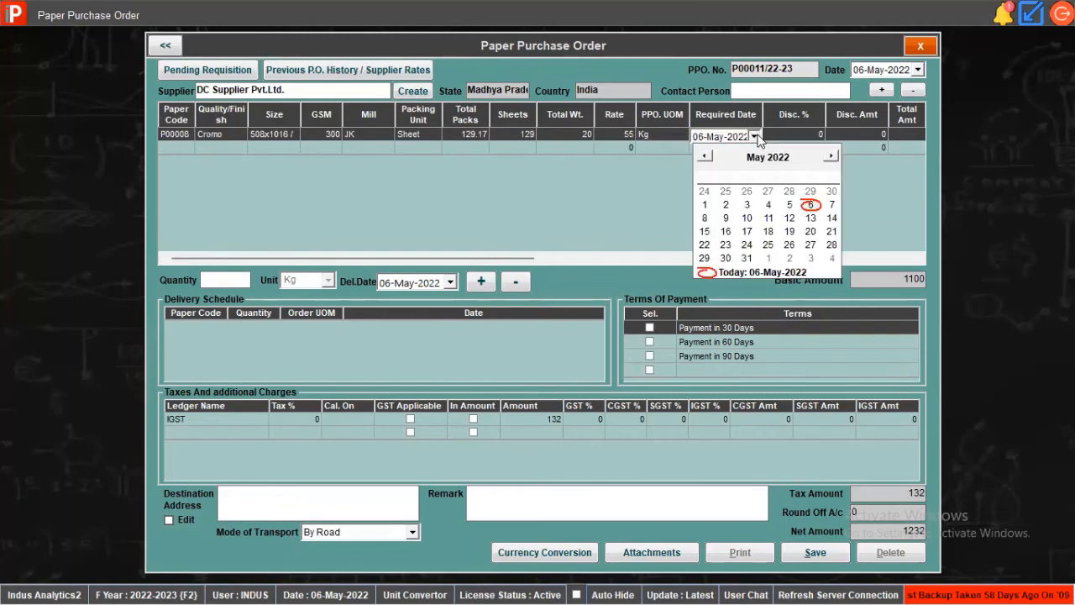
{"action": "left_click", "coordinate": [810, 217]}
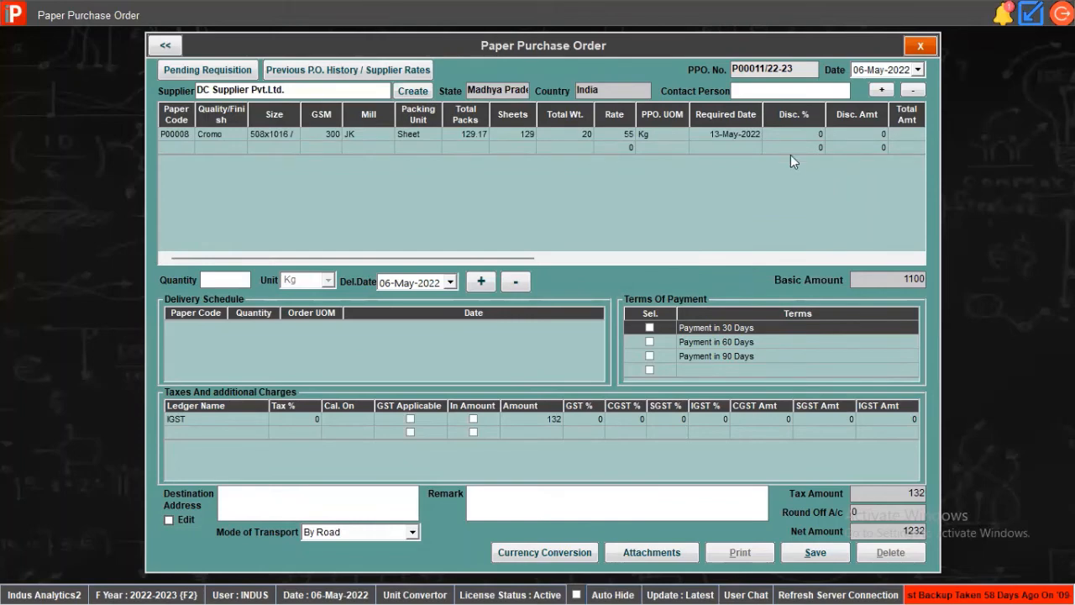
Set the expected date of the P00008 paper line to 14-May-2022.
{"action": "left_click", "coordinate": [790, 132]}
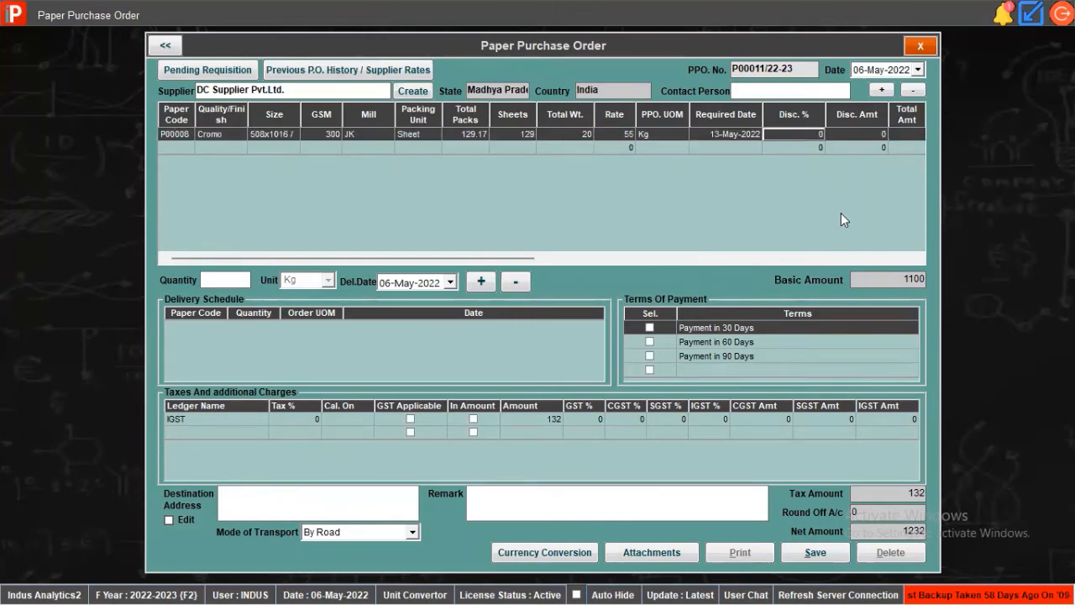
{"action": "left_click", "coordinate": [918, 260]}
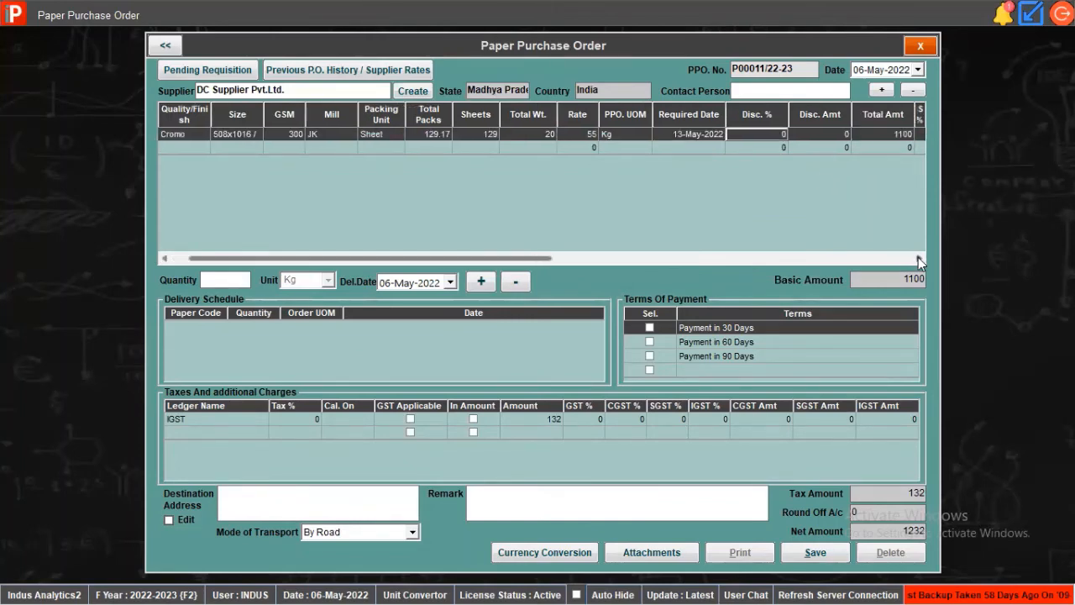
{"action": "left_click", "coordinate": [919, 260]}
{"action": "left_click", "coordinate": [919, 259]}
{"action": "left_click", "coordinate": [919, 260]}
{"action": "left_click", "coordinate": [918, 260]}
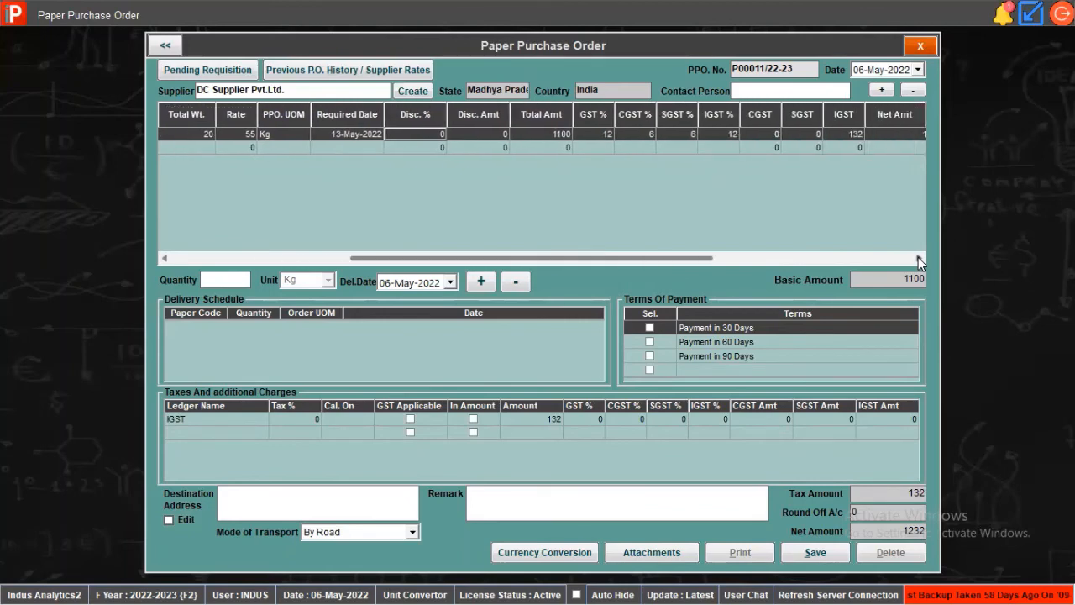
{"action": "left_click", "coordinate": [919, 259]}
{"action": "left_click", "coordinate": [919, 259]}
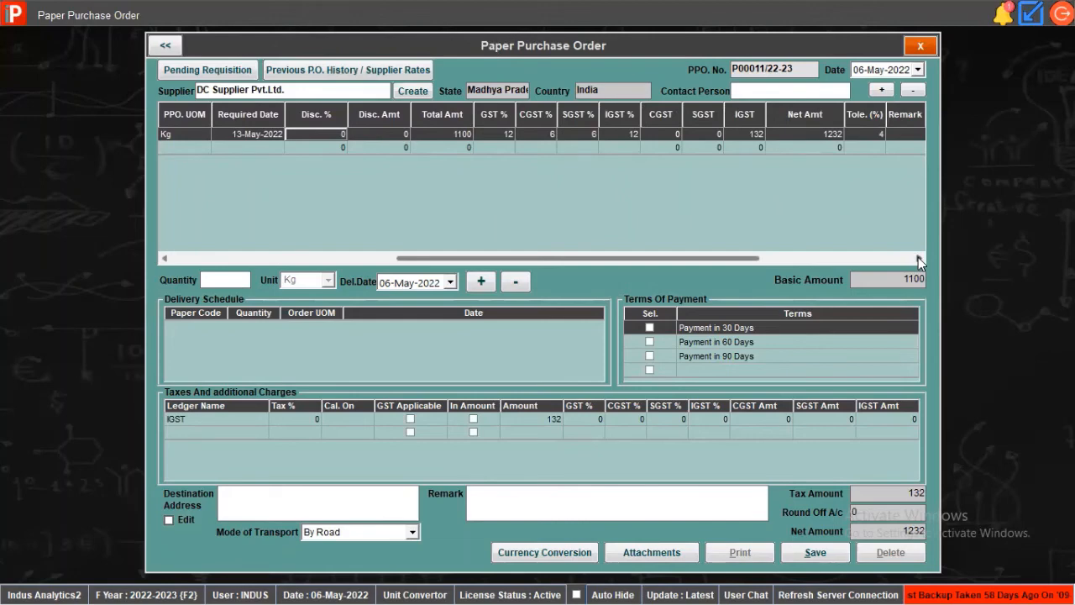
{"action": "left_click", "coordinate": [919, 258]}
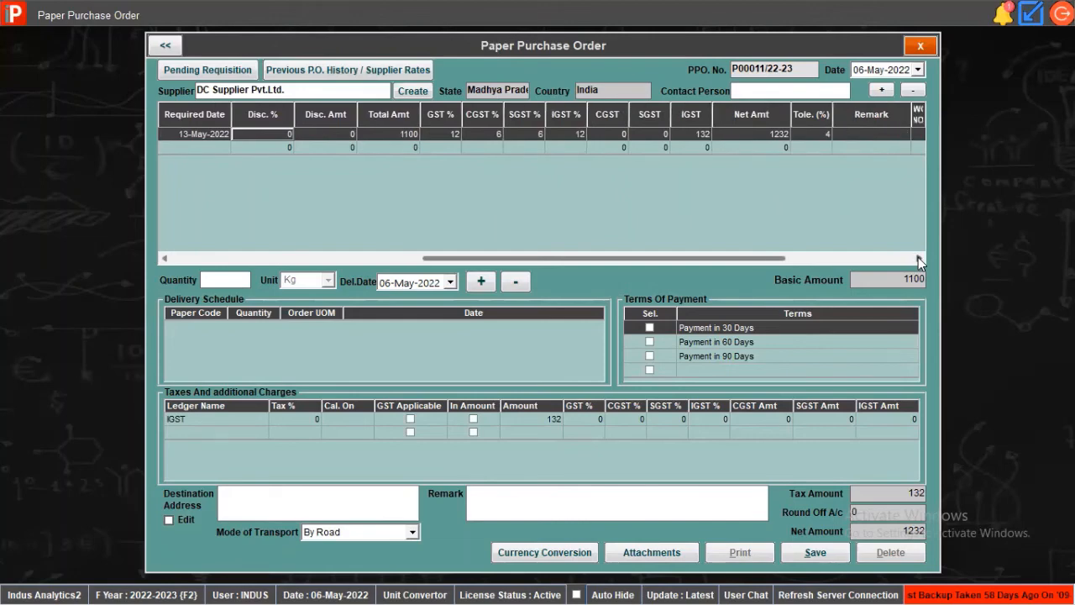
{"action": "left_click", "coordinate": [919, 258]}
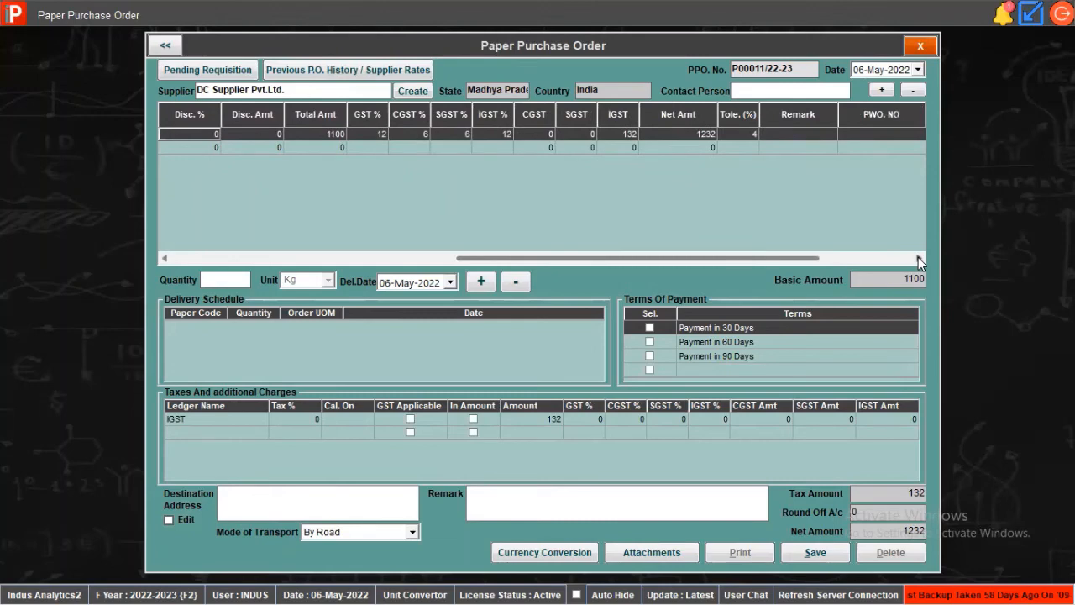
{"action": "left_click", "coordinate": [919, 259]}
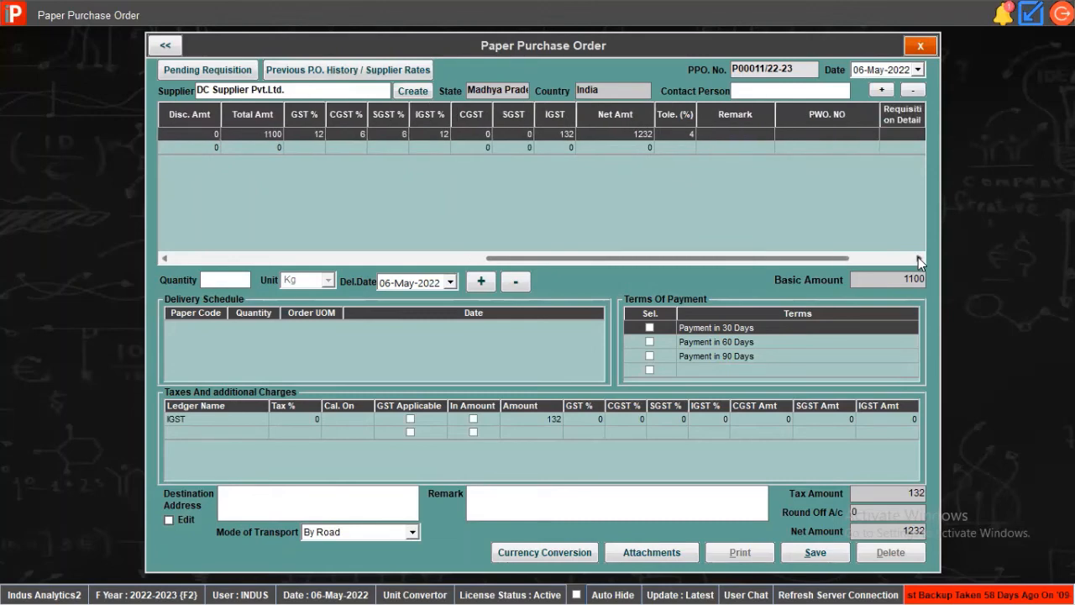
{"action": "left_click", "coordinate": [919, 259]}
{"action": "left_click", "coordinate": [919, 258]}
{"action": "left_click", "coordinate": [919, 259]}
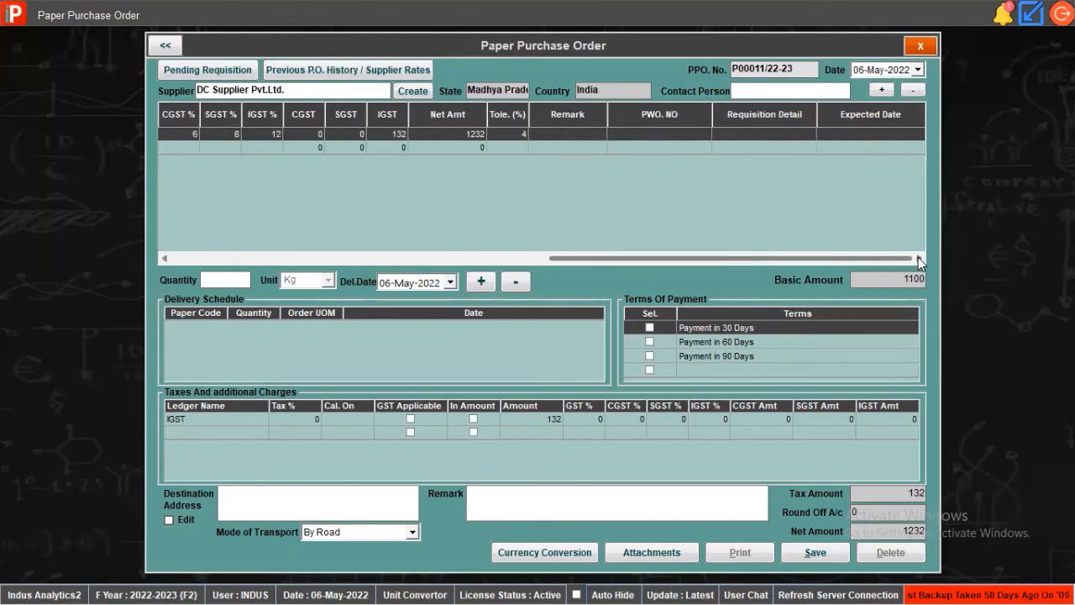
{"action": "left_click", "coordinate": [851, 136]}
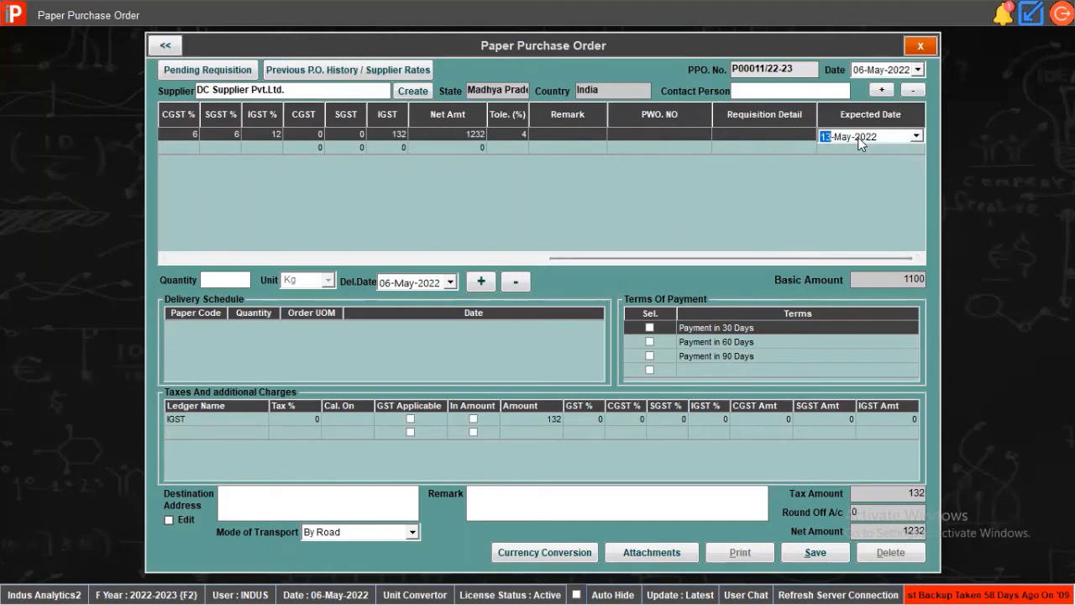
{"action": "left_click", "coordinate": [916, 136]}
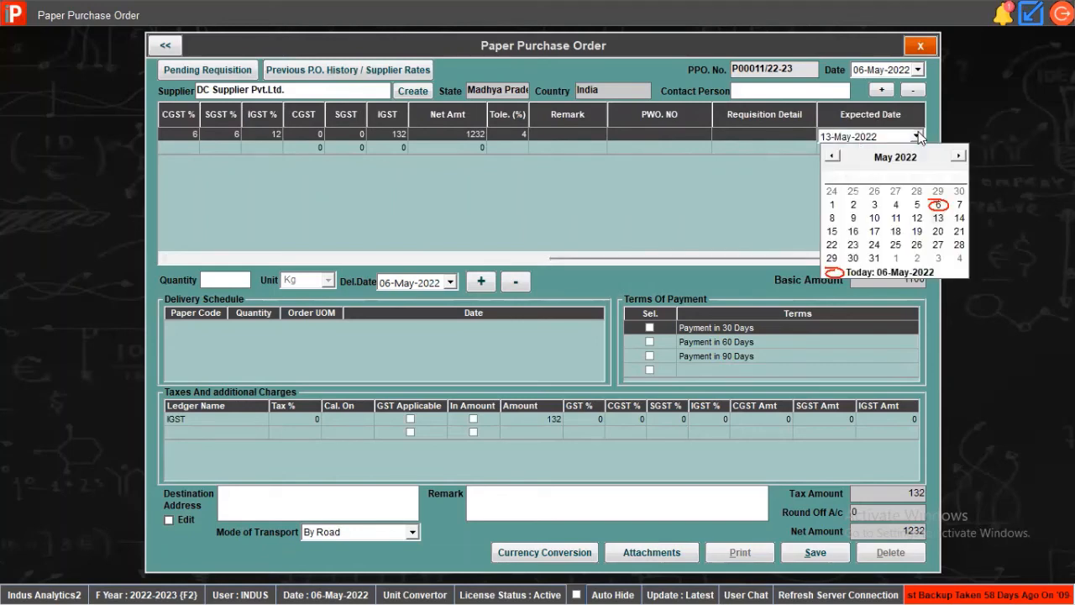
{"action": "left_click", "coordinate": [960, 218]}
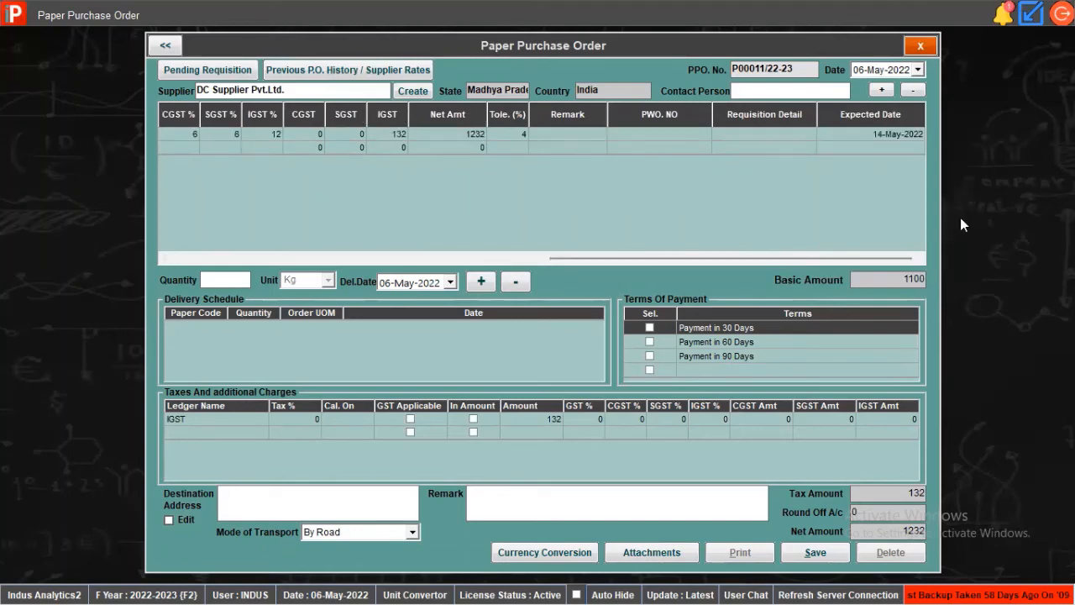
Select Payment in 60 Days as the order's terms of payment.
{"action": "left_click", "coordinate": [322, 258]}
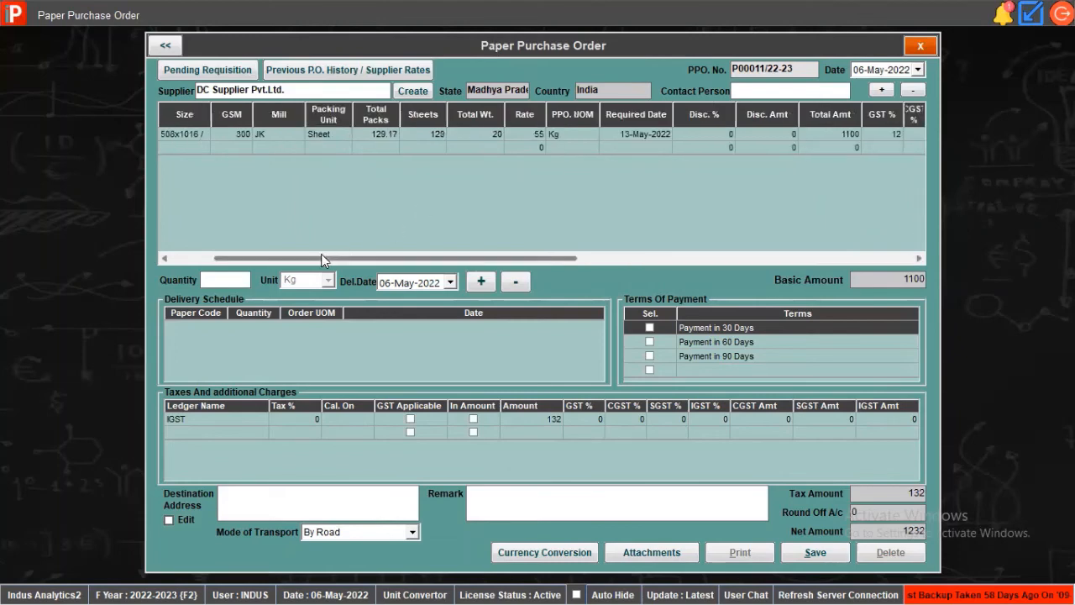
{"action": "left_click", "coordinate": [649, 342]}
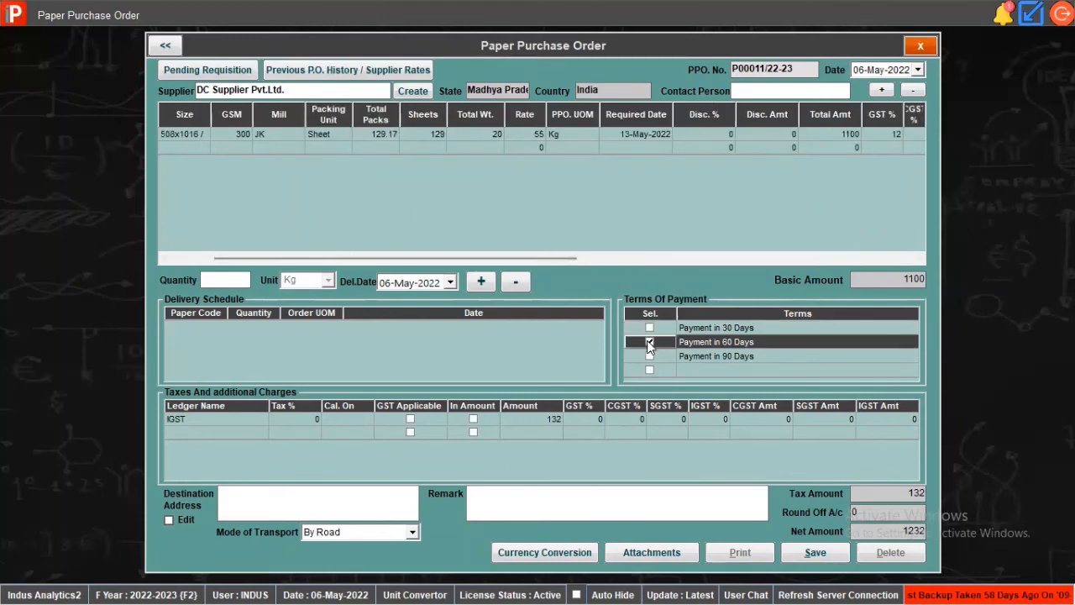
{"action": "left_click", "coordinate": [250, 419]}
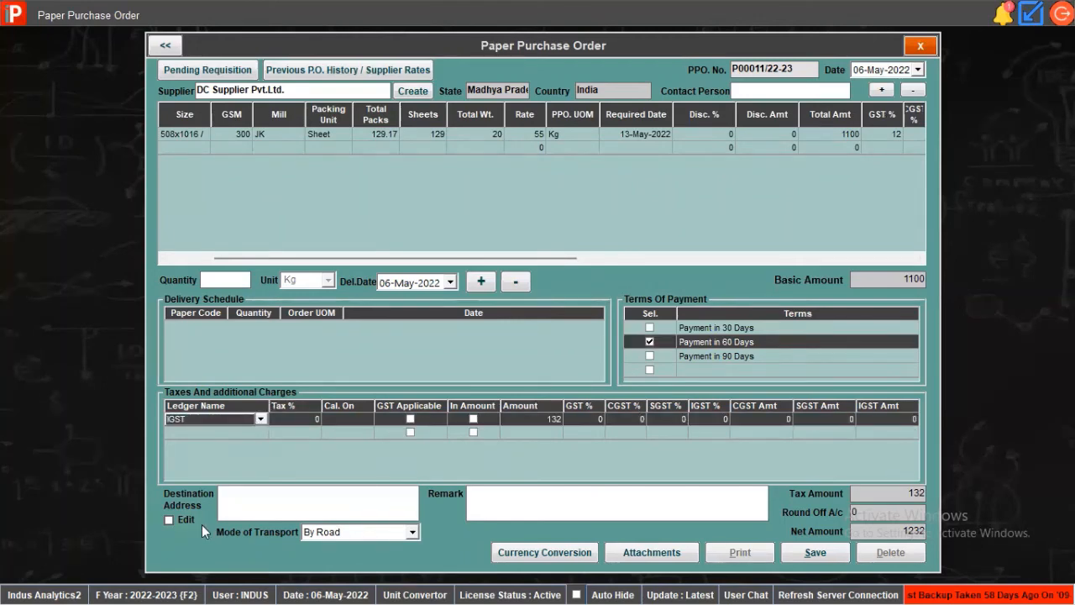
Fill in the destination address by choosing the second listed company site, indus analytics3.
{"action": "left_click", "coordinate": [244, 508]}
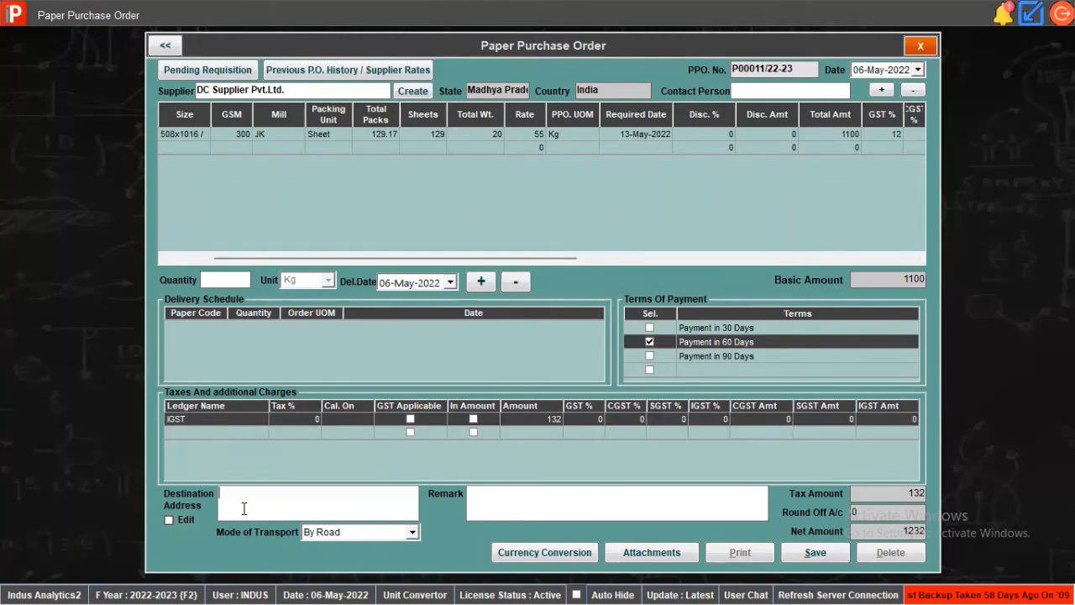
{"action": "key", "text": "Return"}
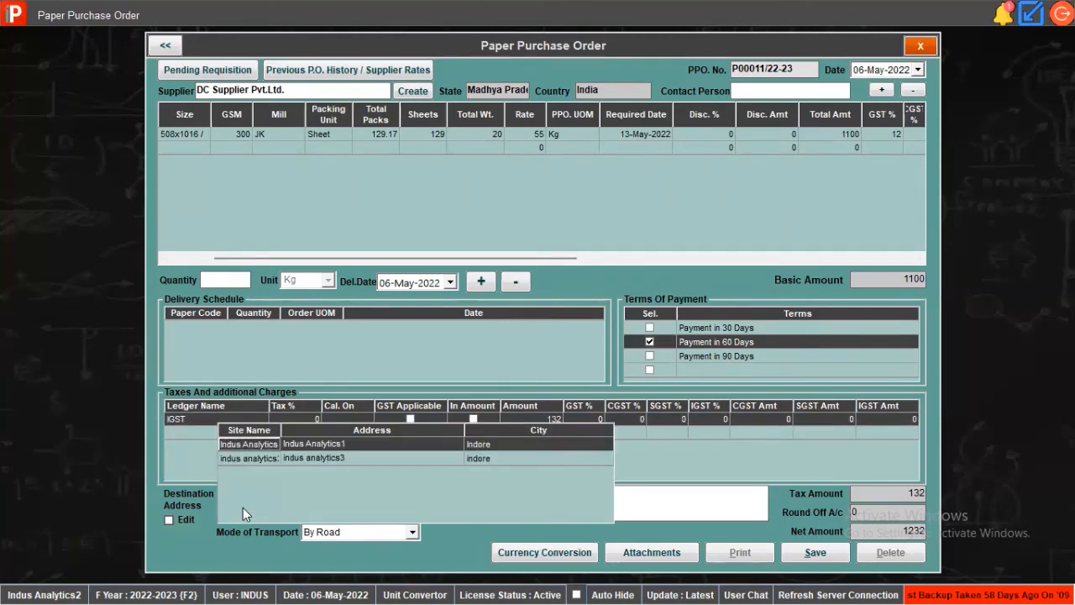
{"action": "double_click", "coordinate": [282, 459]}
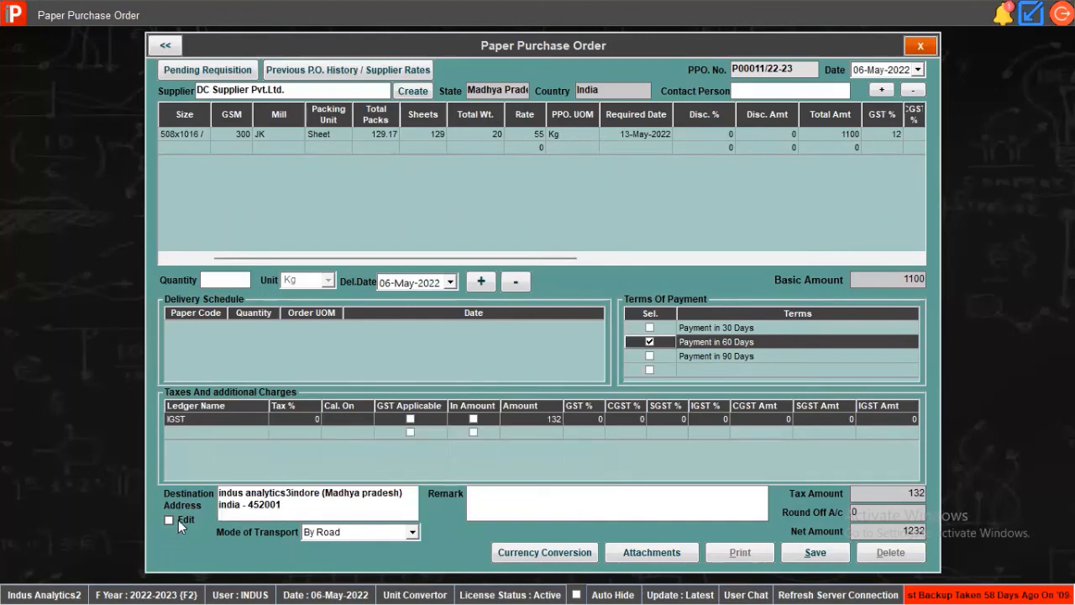
{"action": "key", "text": "Return"}
Keep By Road as the mode of transport and save the paper purchase order.
{"action": "left_click", "coordinate": [333, 541]}
{"action": "left_click", "coordinate": [398, 549]}
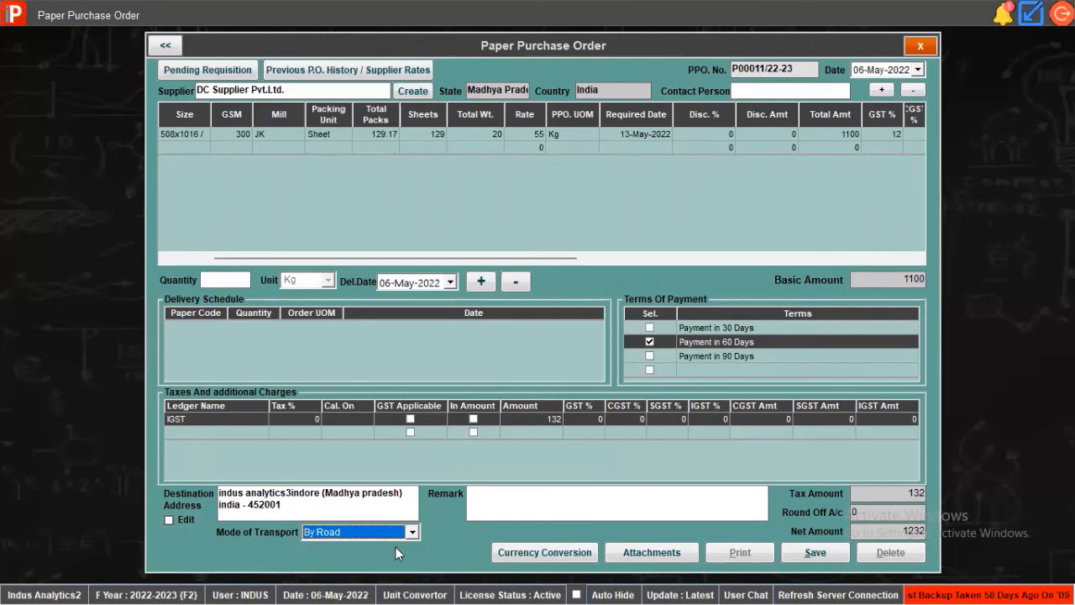
{"action": "left_click", "coordinate": [838, 570]}
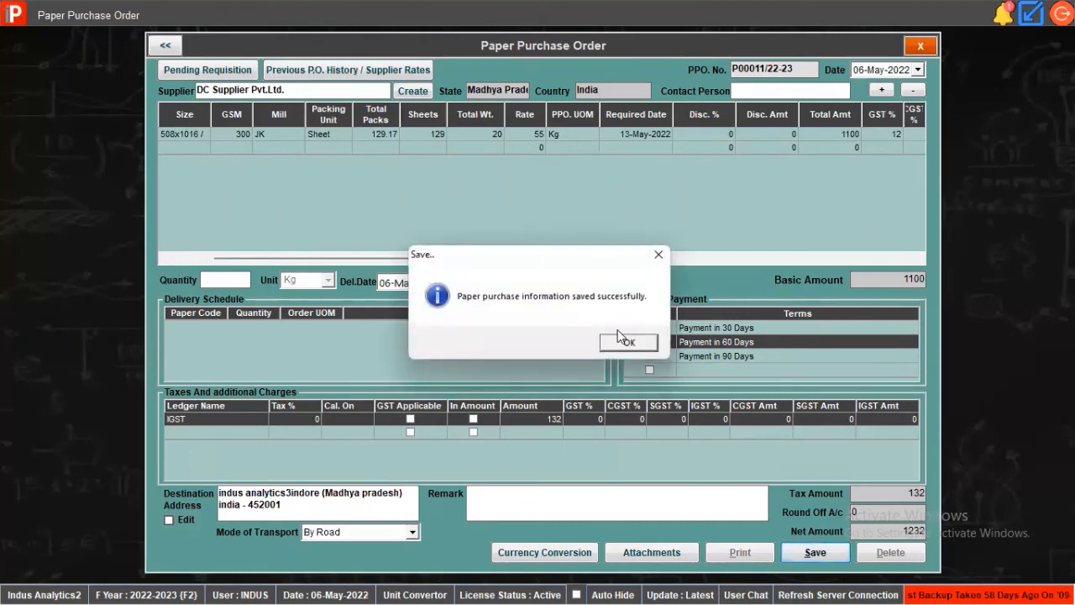
Dismiss the save message and return from the order form to the paper purchase order list.
{"action": "left_click", "coordinate": [619, 338]}
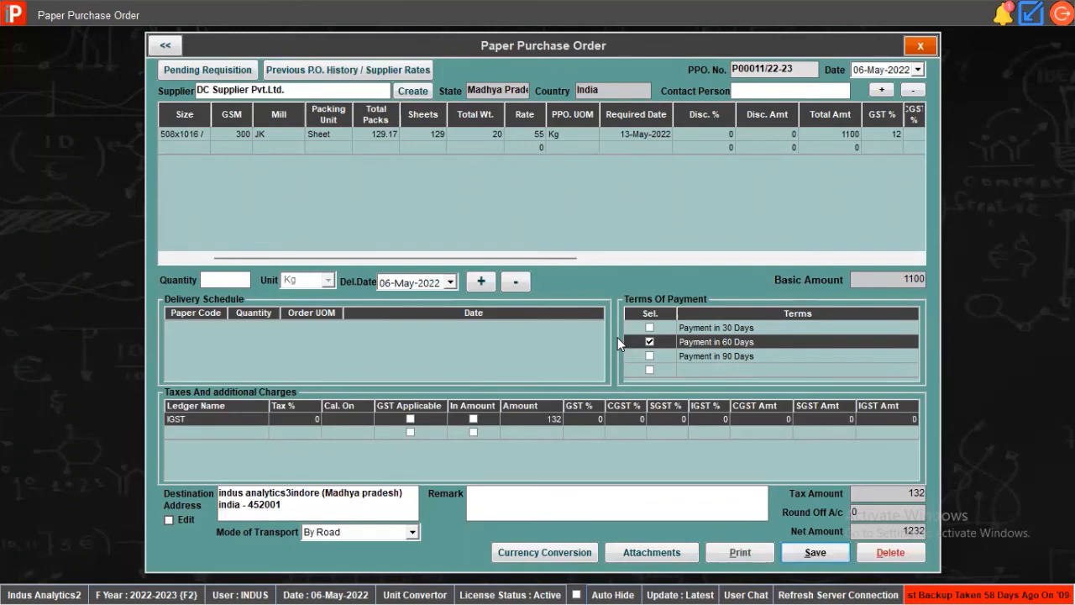
{"action": "left_click", "coordinate": [173, 40]}
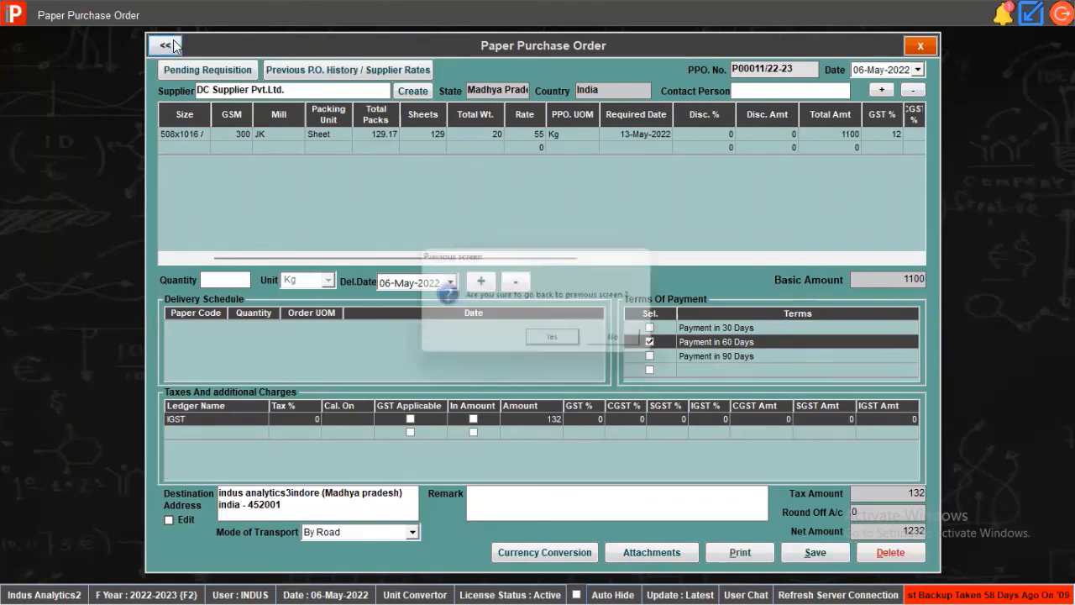
{"action": "left_click", "coordinate": [561, 341]}
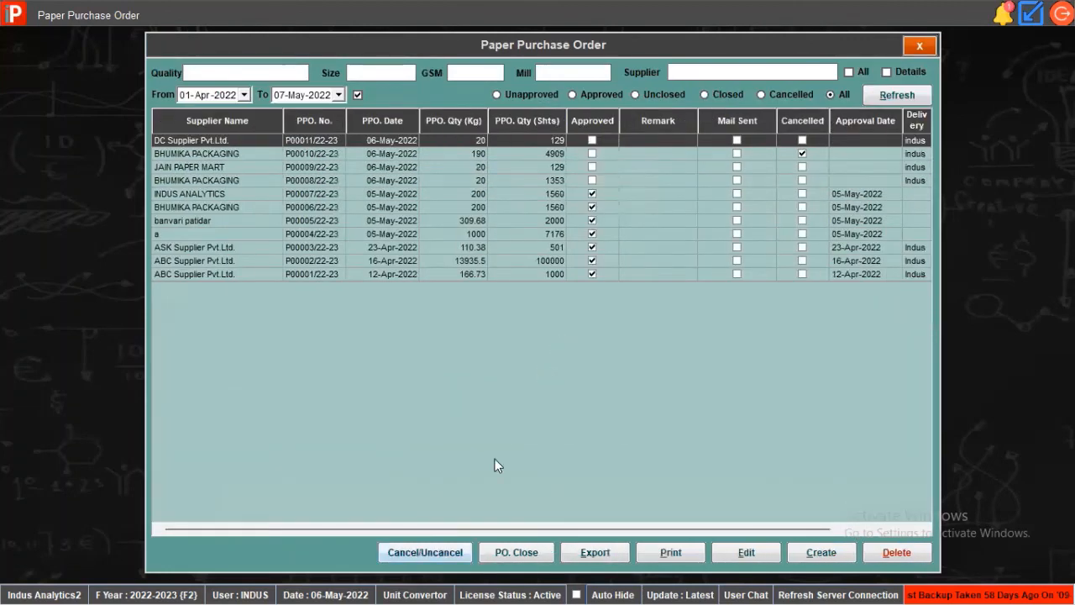
Select the approved BHUMIKA PACKAGING order dated 05-May-2022 in the paper purchase order list.
{"action": "left_click", "coordinate": [403, 207]}
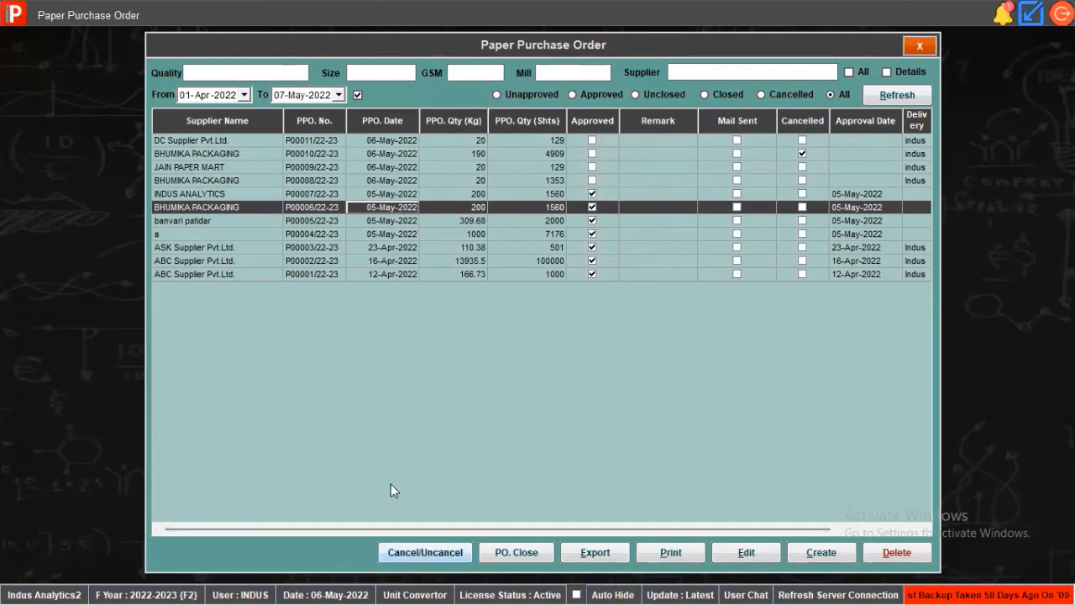
{"action": "key", "text": "Tab"}
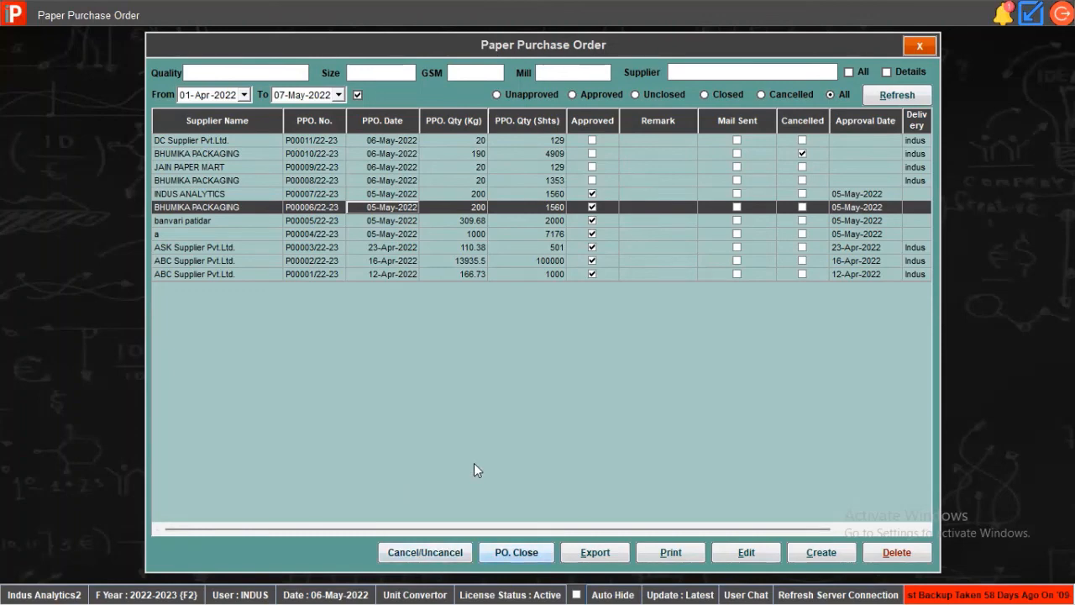
{"action": "key", "text": "Tab"}
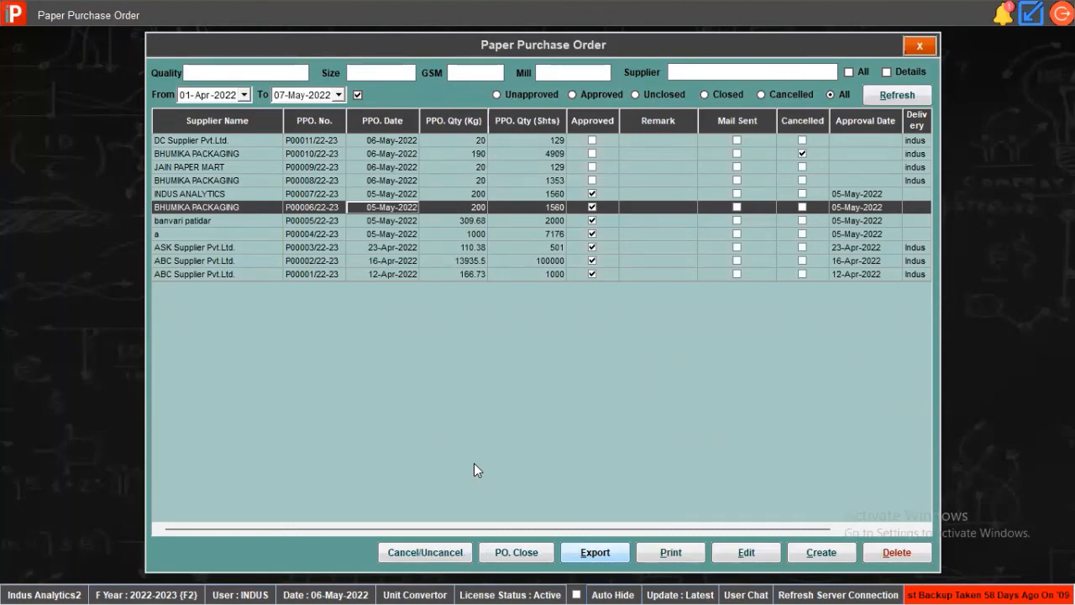
{"action": "key", "text": "Tab"}
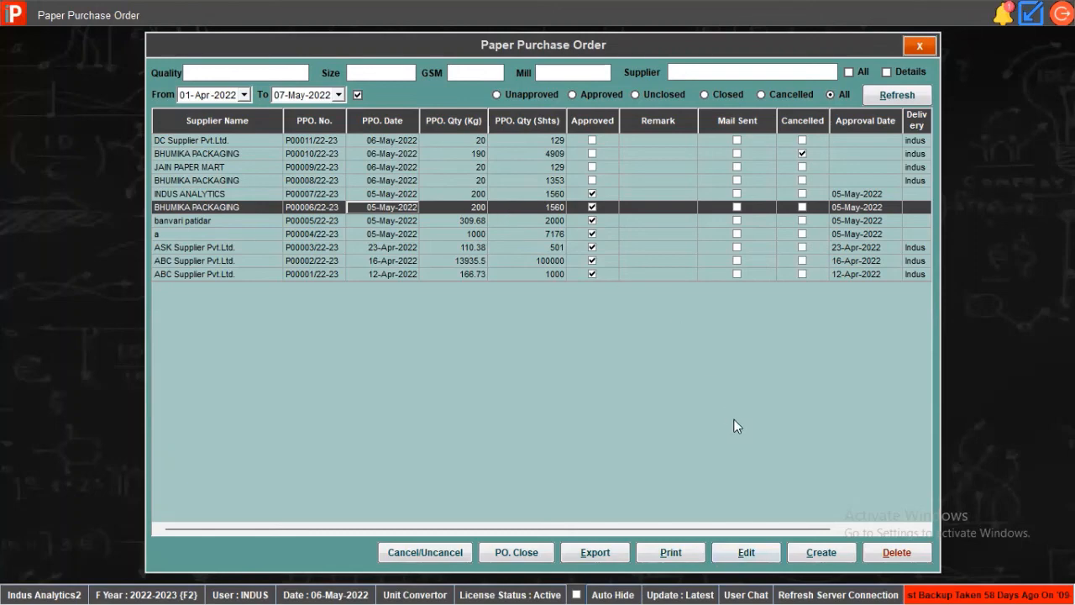
{"action": "left_click", "coordinate": [525, 207]}
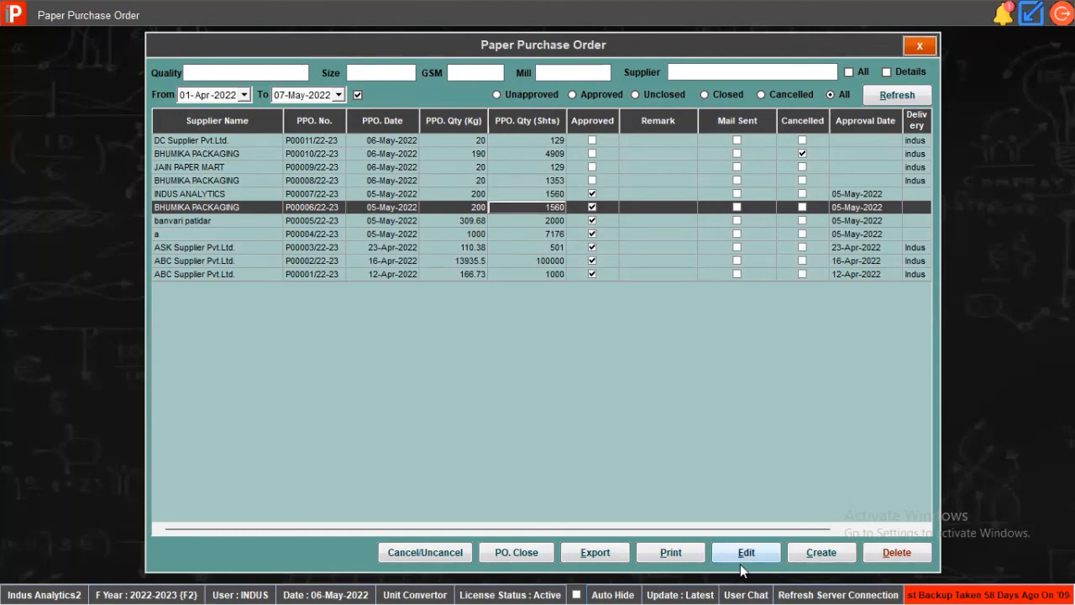
{"action": "left_click", "coordinate": [475, 213]}
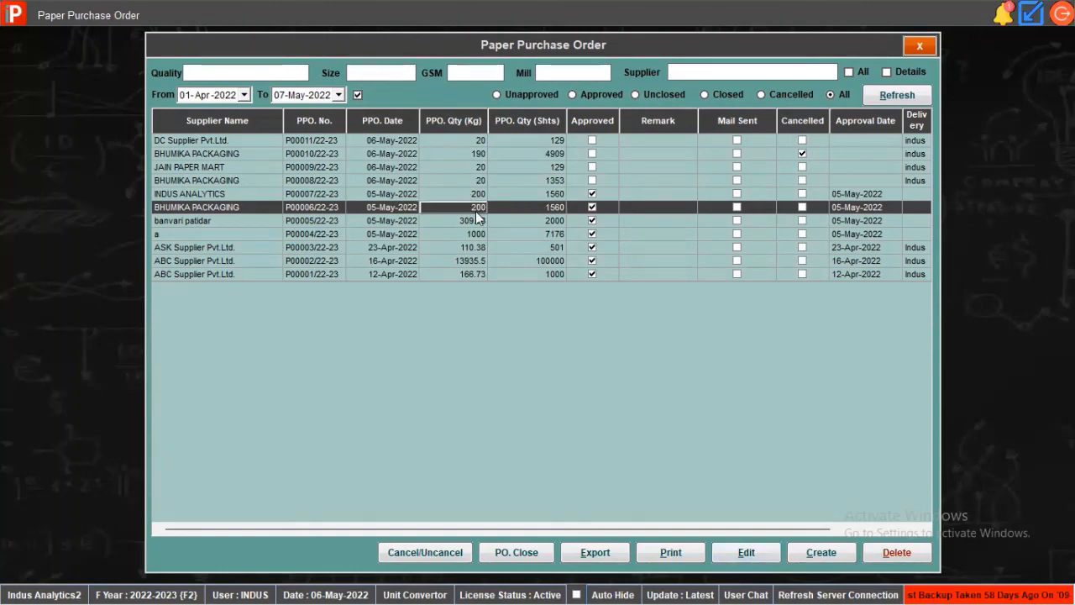